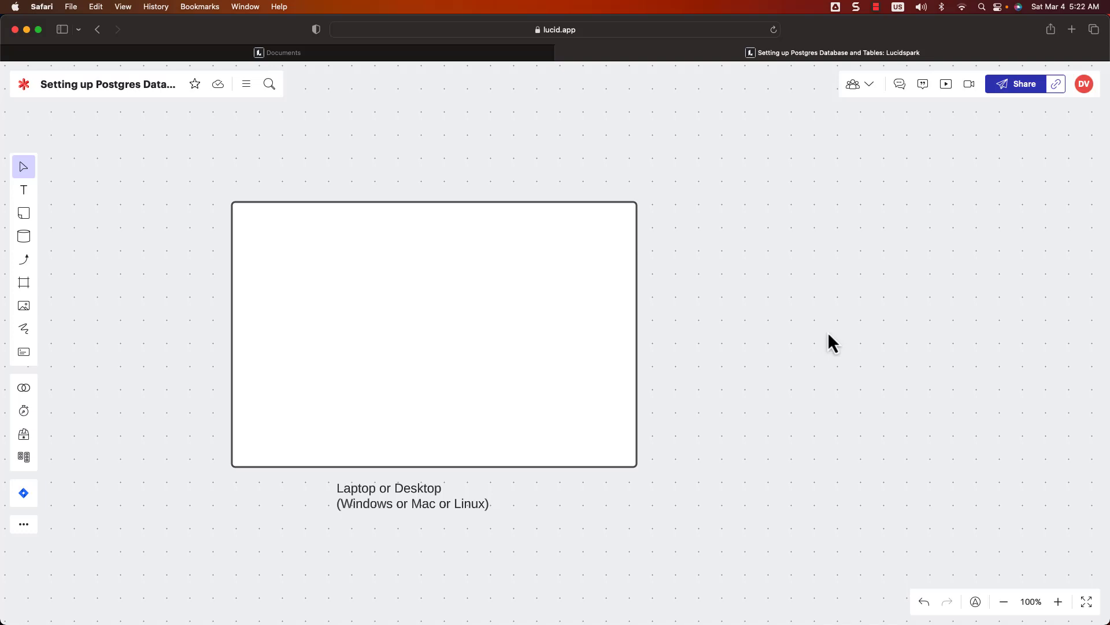
Step: Select the large 'Laptop or Desktop (Windows or Mac or Linux)' box and pick the rectangle tool
click(472, 394)
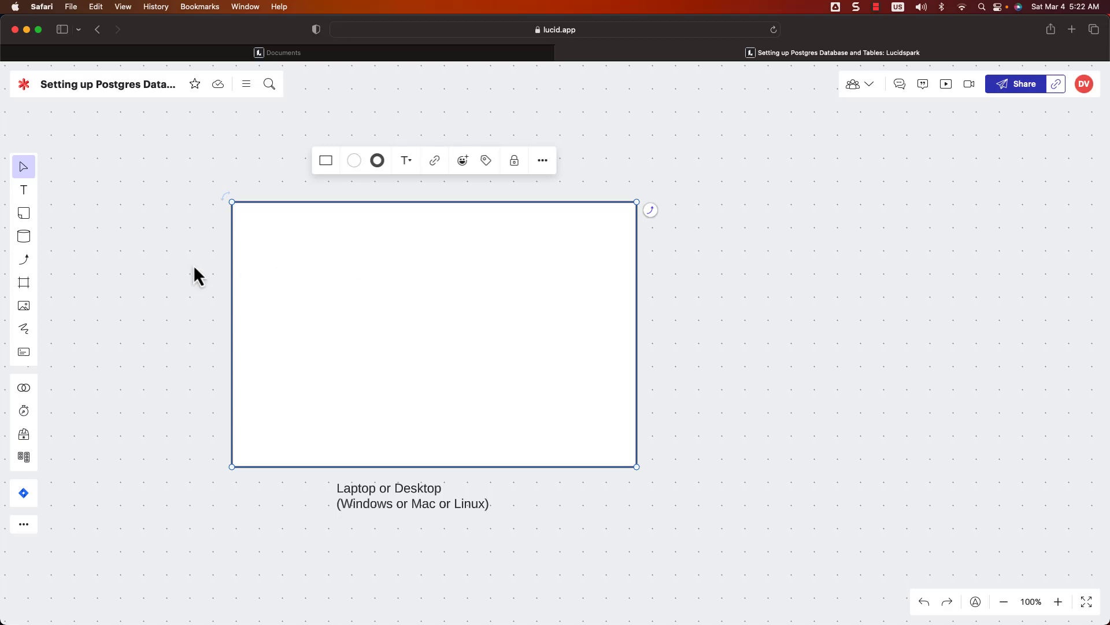
click(25, 237)
Step: Draw a smaller box inside the laptop box labelled 'Postgres Database Server'
click(59, 183)
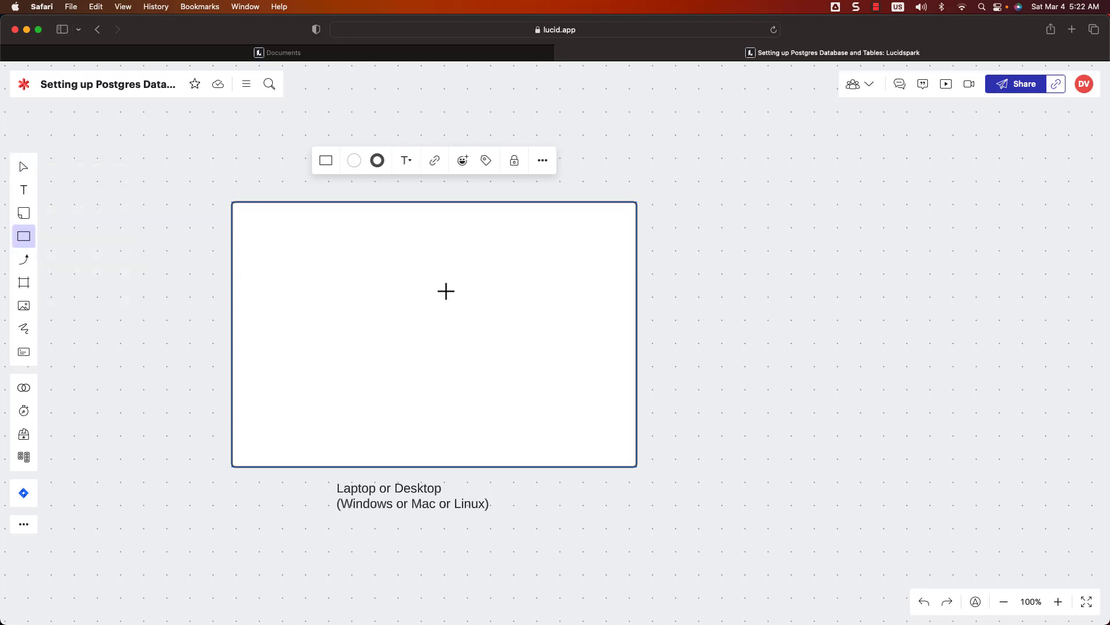
drag(410, 237, 608, 394)
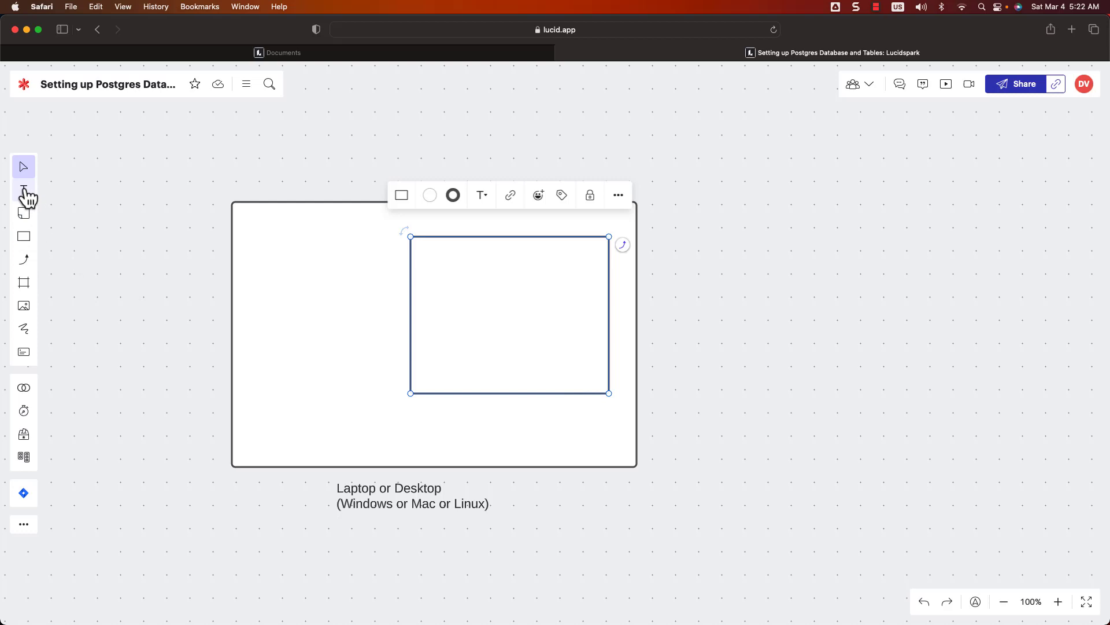
drag(23, 190, 486, 416)
text(Postgres Database Server)
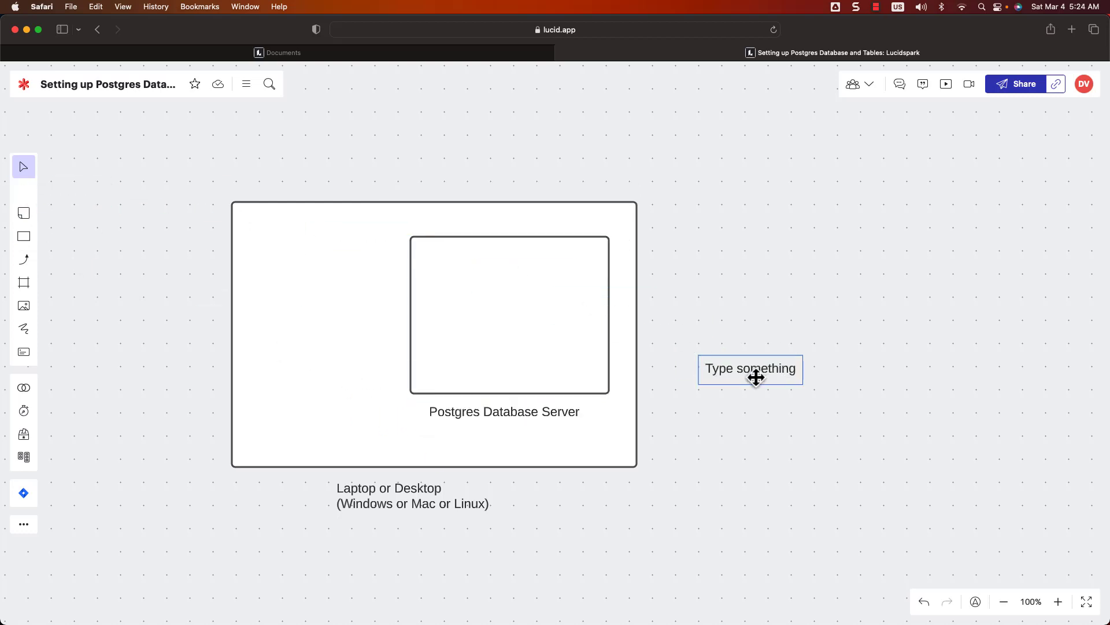
Step: Add a 'Multi-tenant Database Server' caption right of the laptop box
drag(756, 377, 739, 416)
text(Mul)
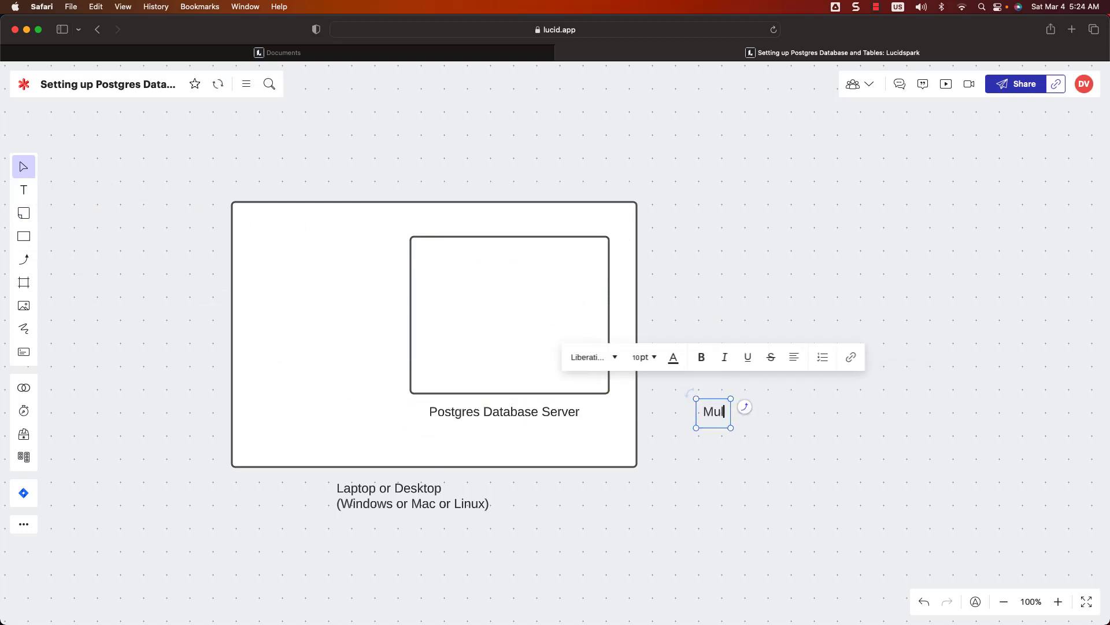
text(ti-tenant Database)
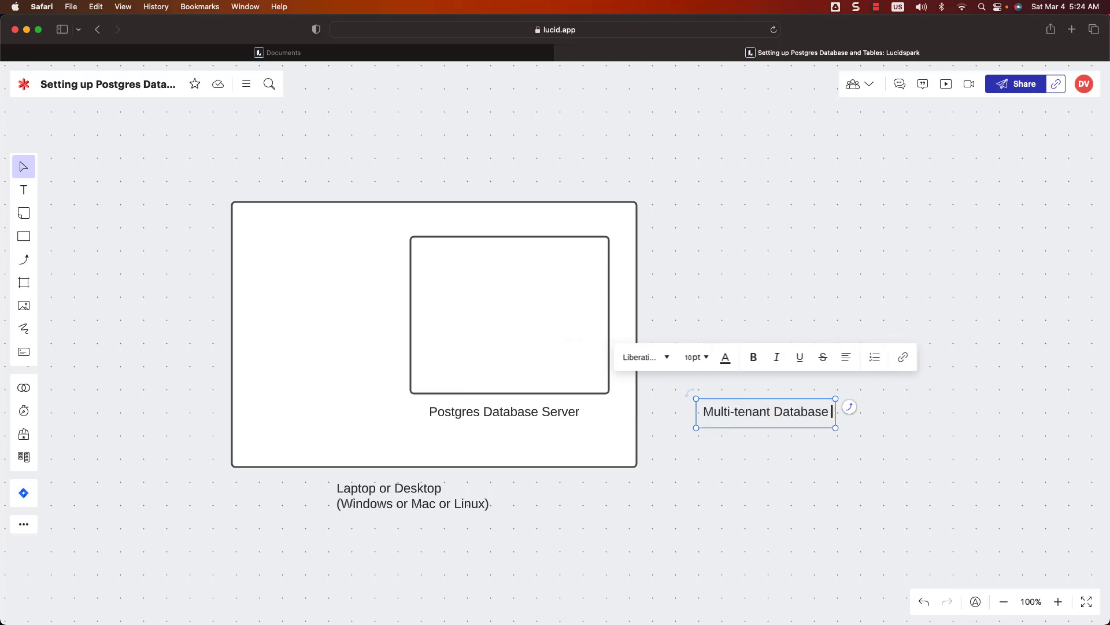
text(Server)
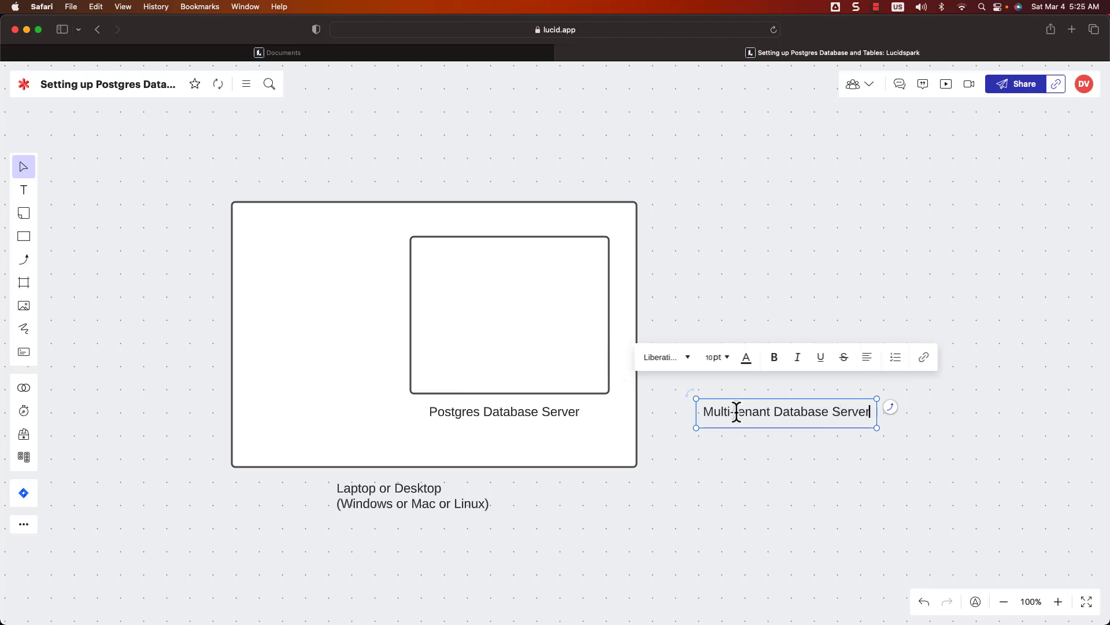
Step: Place a small database cylinder in the server box's top-left corner
click(25, 237)
drag(85, 252, 501, 303)
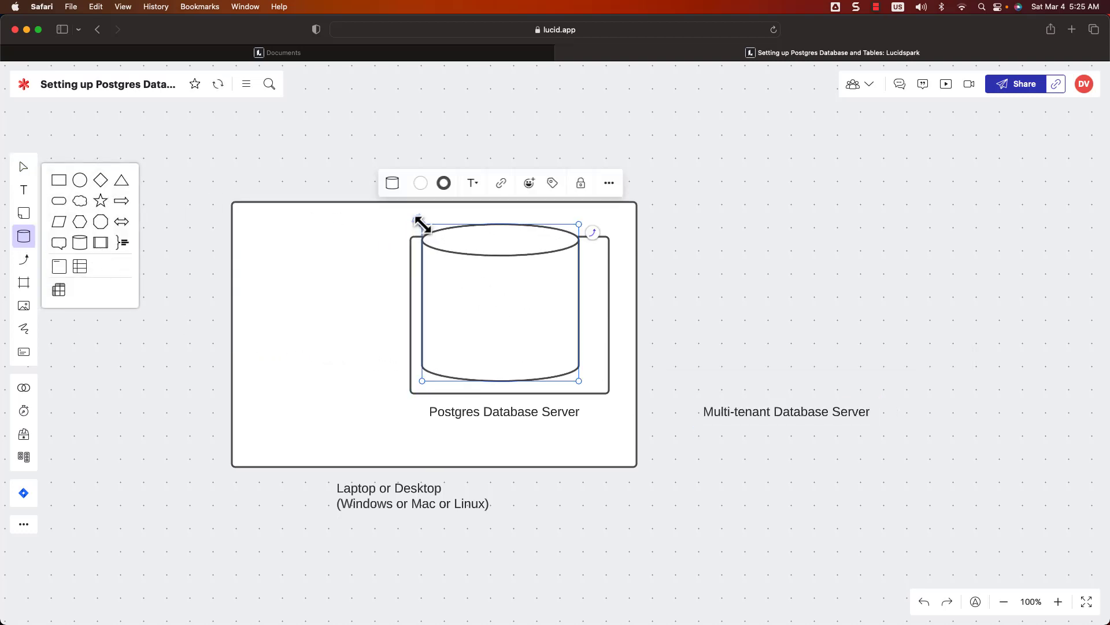
drag(422, 224, 463, 277)
Step: Label the cylinder 'postgres', fixing the misspelled entry
text(p)
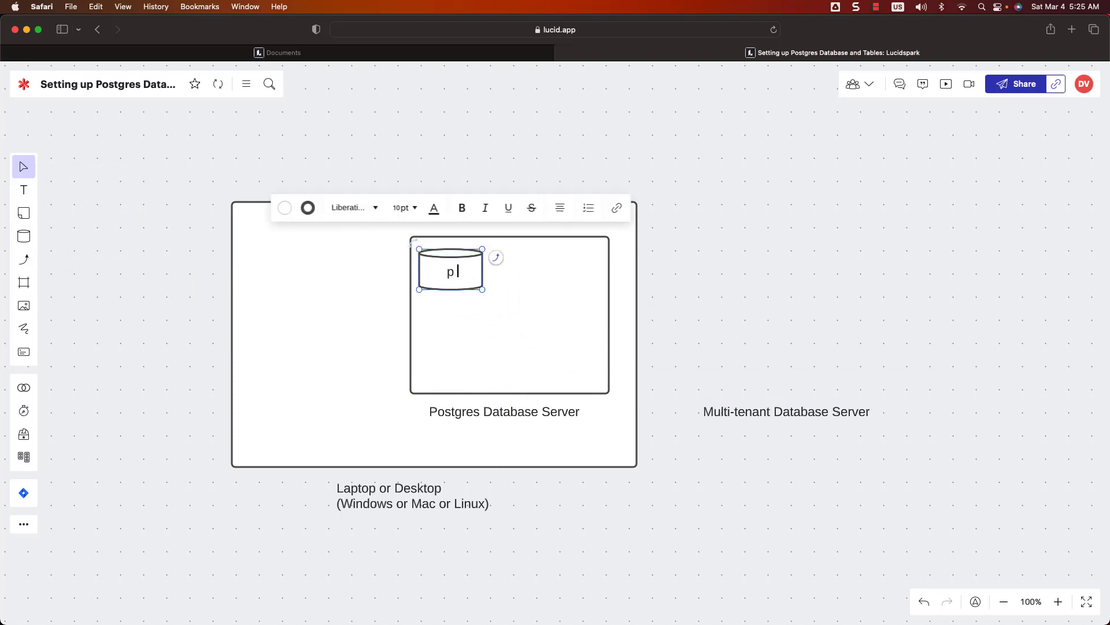
text(ostgers)
key(BackSpace)
key(Left)
key(Left)
text(e)
key(Right)
click(683, 321)
double_click(458, 275)
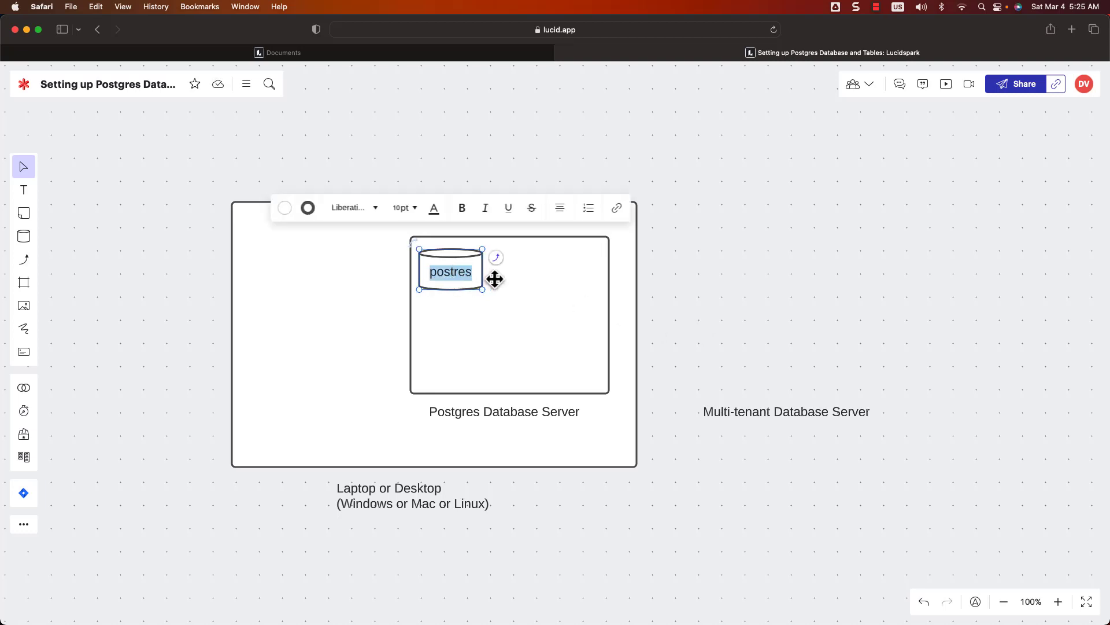
text(postgres)
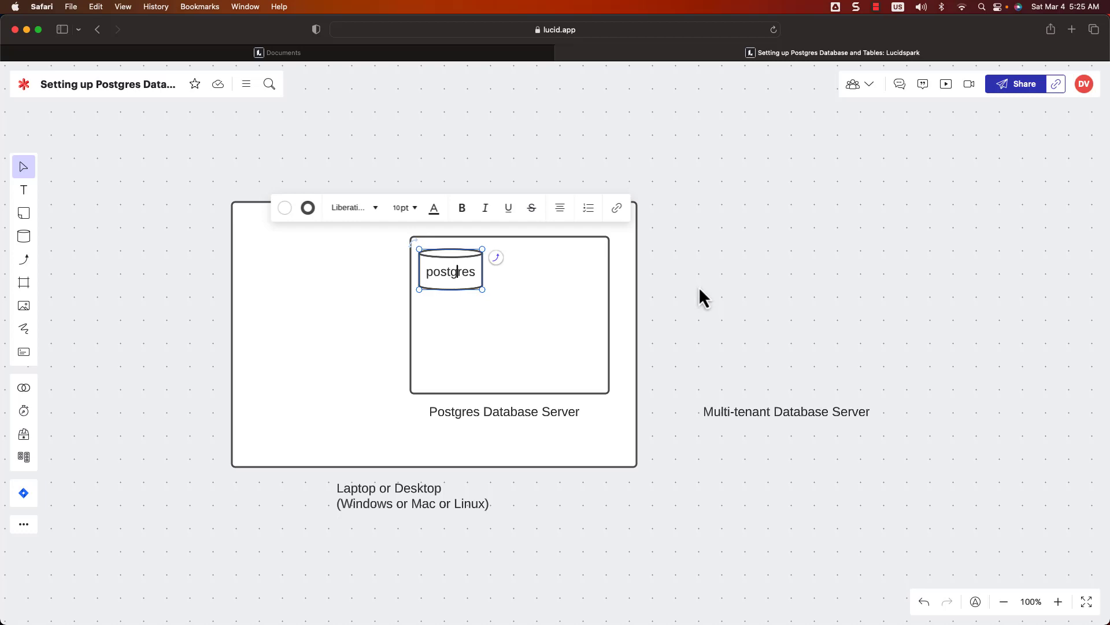
Step: Duplicate the postgres cylinder beside it and relabel the copy 'retail_db'
click(787, 304)
click(485, 281)
key(super+c)
key(super+v)
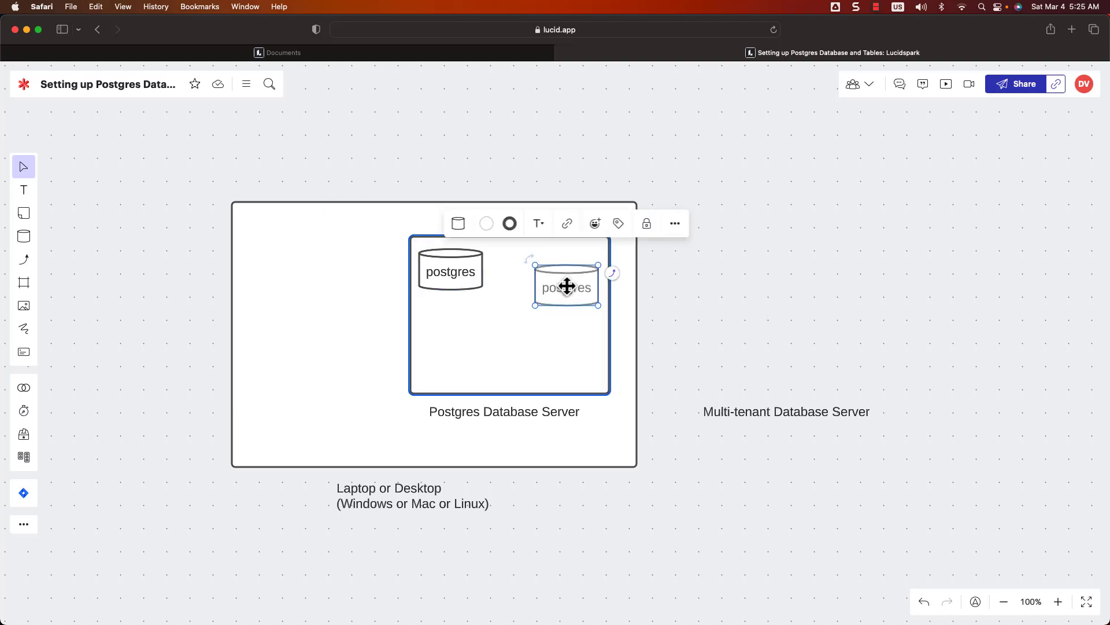
drag(563, 288, 527, 273)
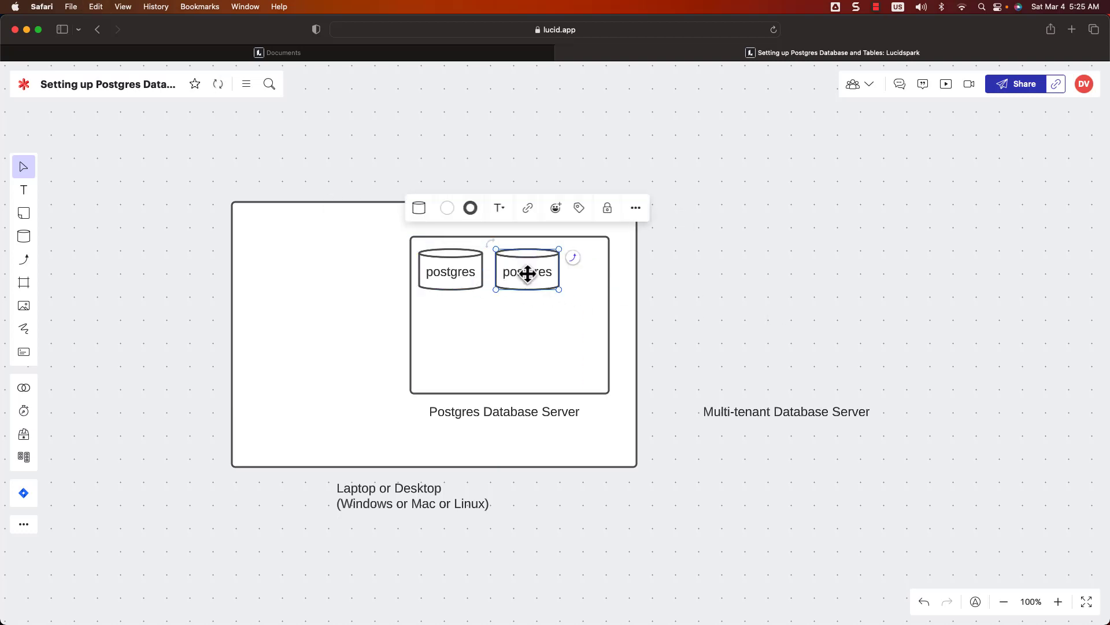
text(r)
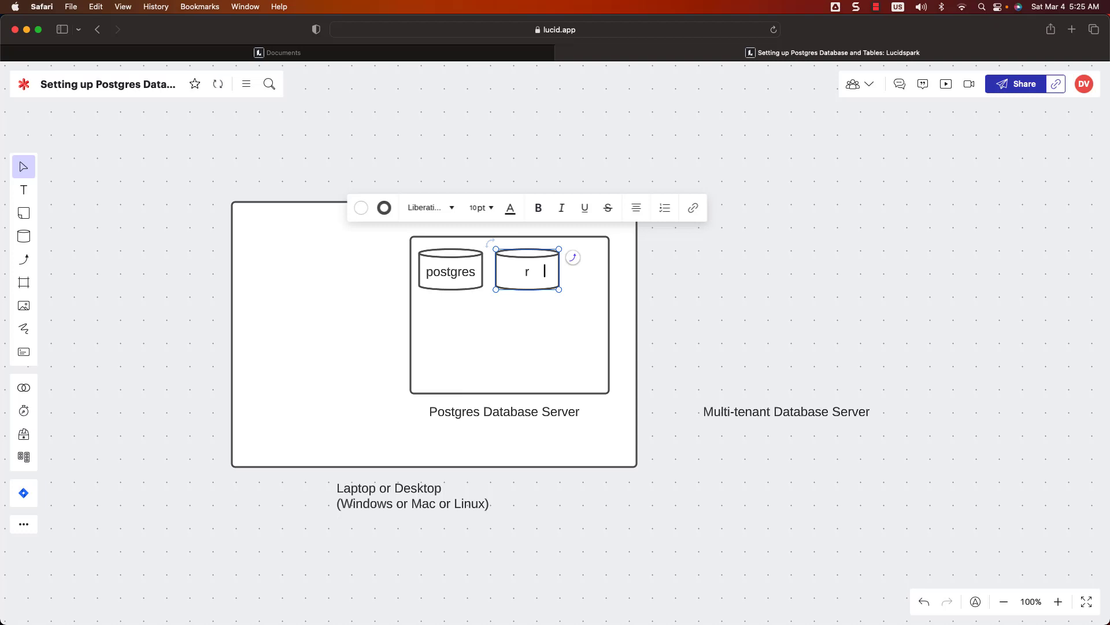
text(etail_db)
click(720, 282)
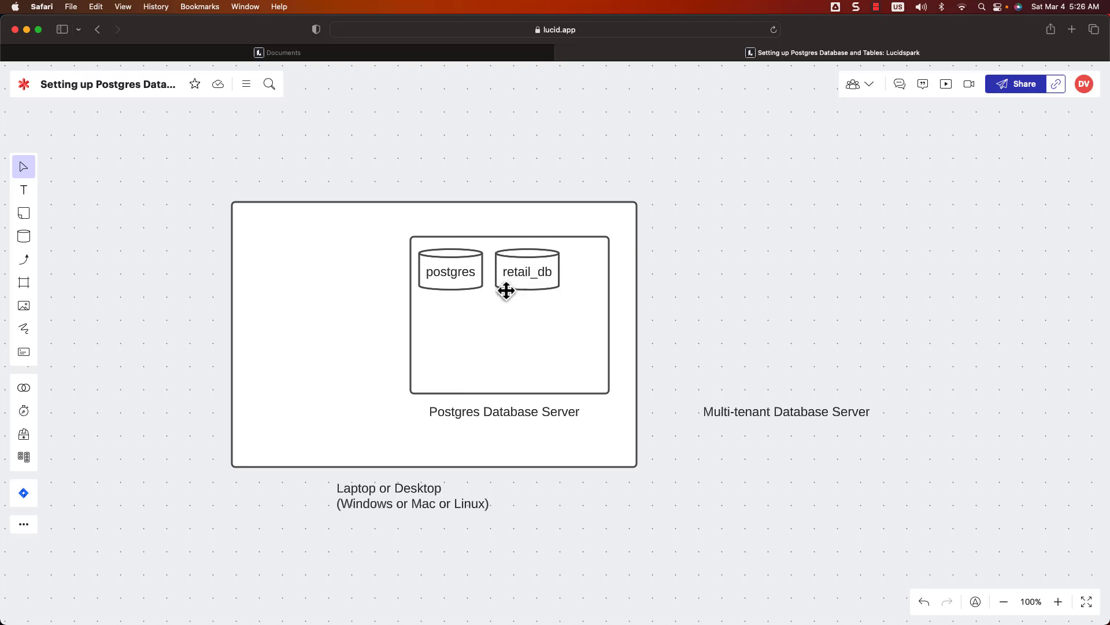
drag(28, 194, 458, 323)
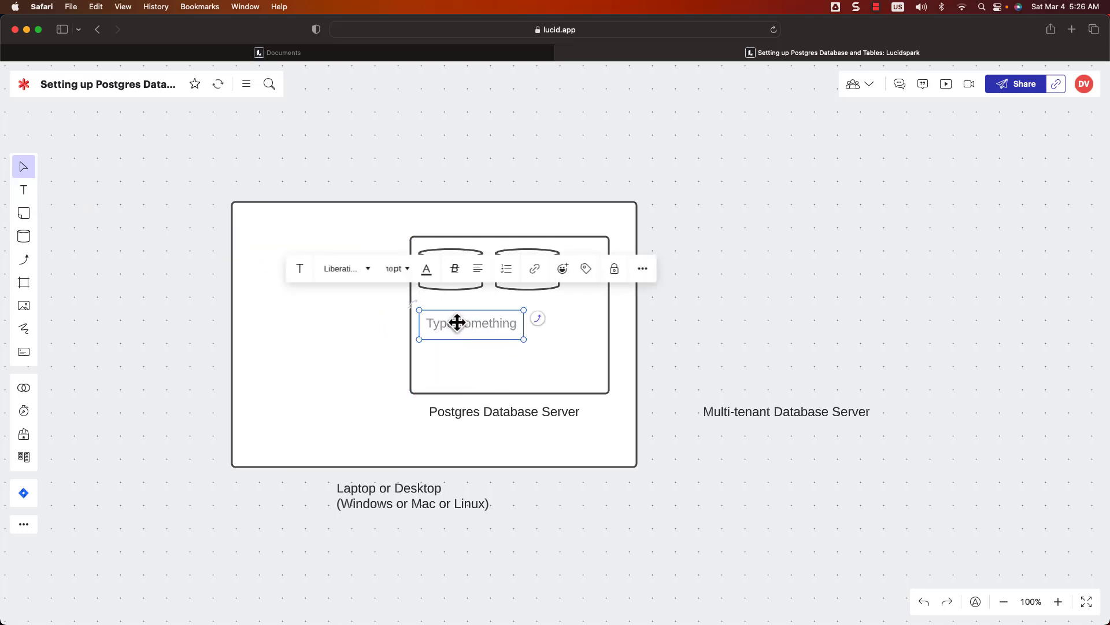
Step: Add a 'user1' text label under the cylinders and a copy to its right
text(user1)
click(468, 340)
click(461, 330)
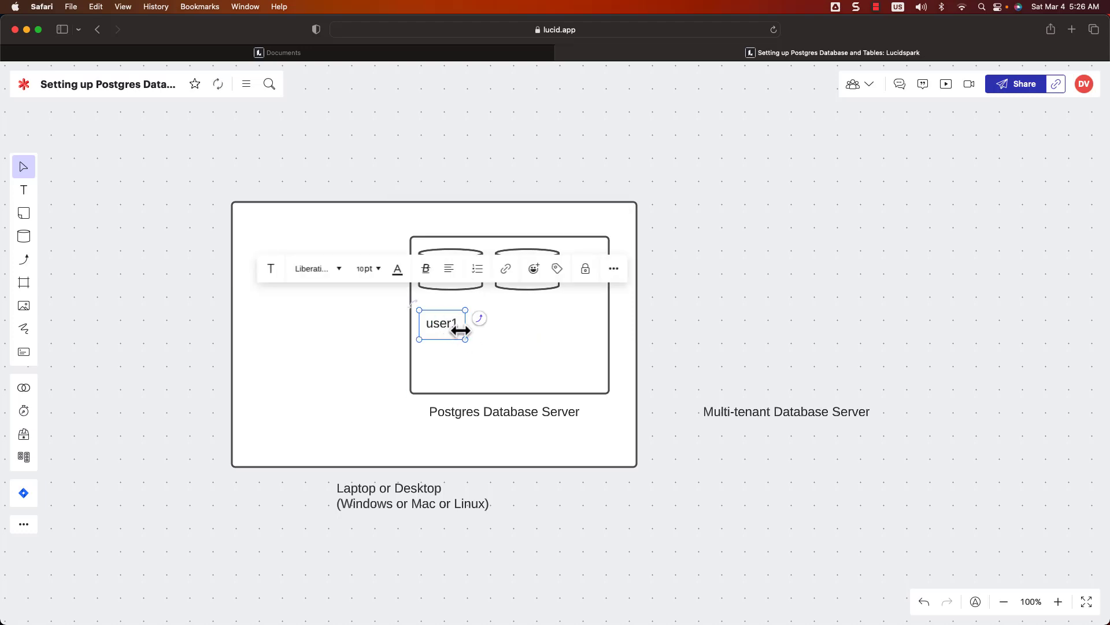
key(super+c)
key(super+v)
drag(477, 333, 491, 331)
Step: Rename the left user label to 'postgres'
click(515, 328)
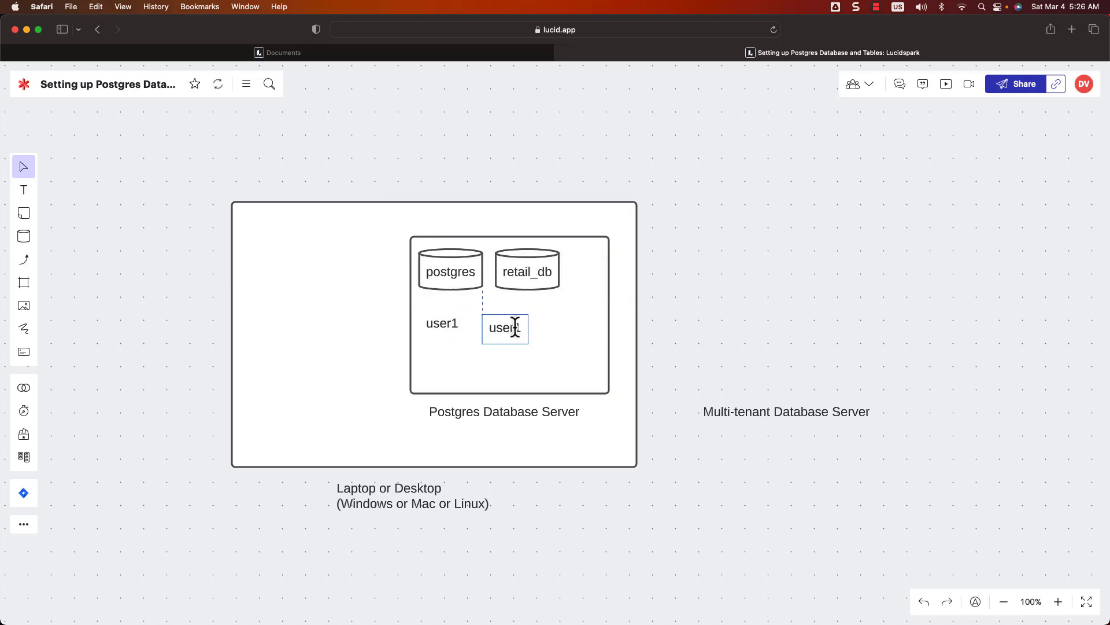
click(516, 327)
double_click(448, 323)
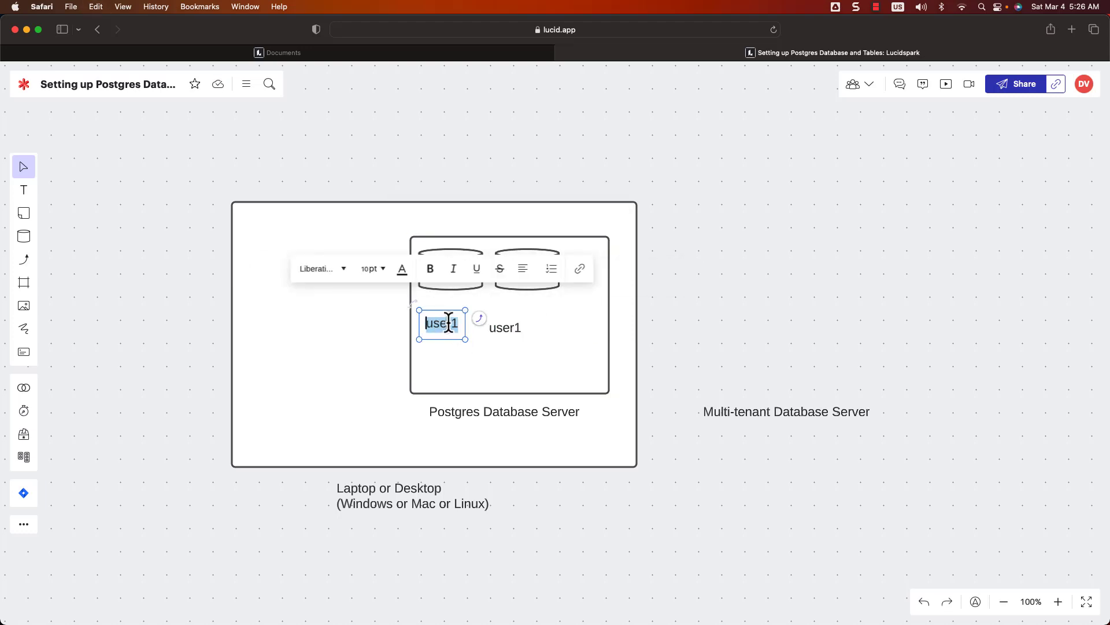
text(postg)
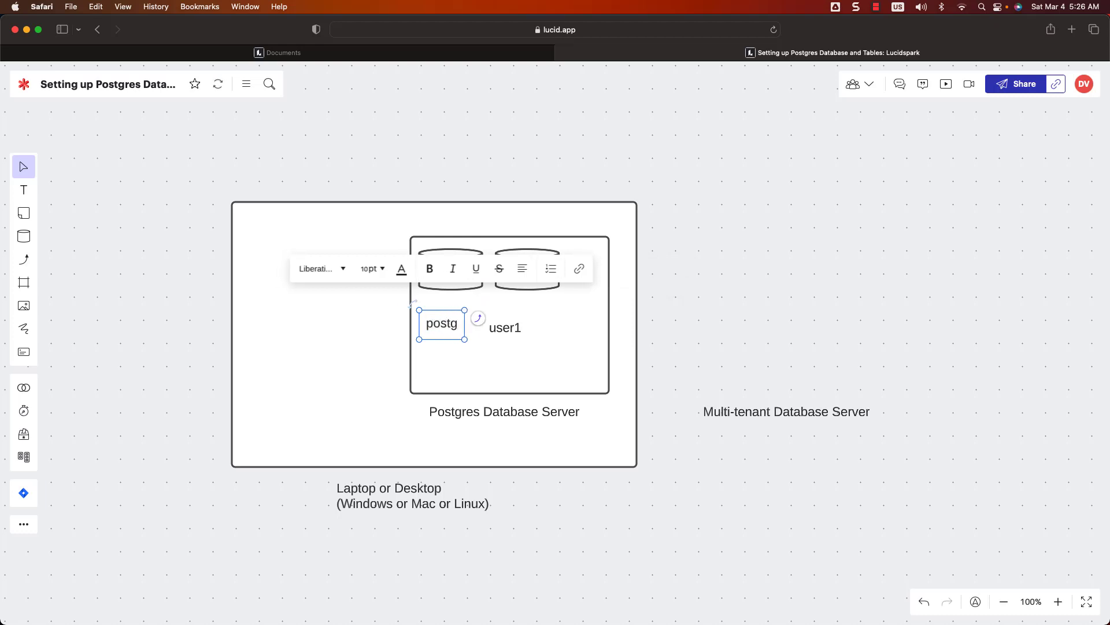
text(res)
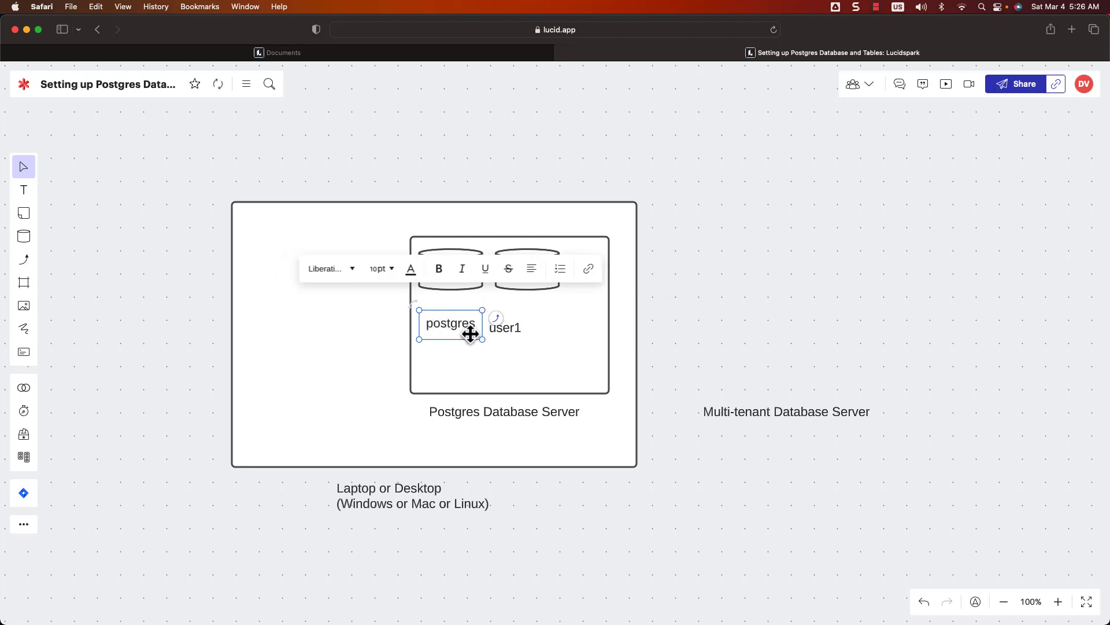
click(528, 355)
Step: Rename the right label to 'retail_user' and align it under the retail_db cylinder
drag(512, 326, 528, 323)
double_click(529, 323)
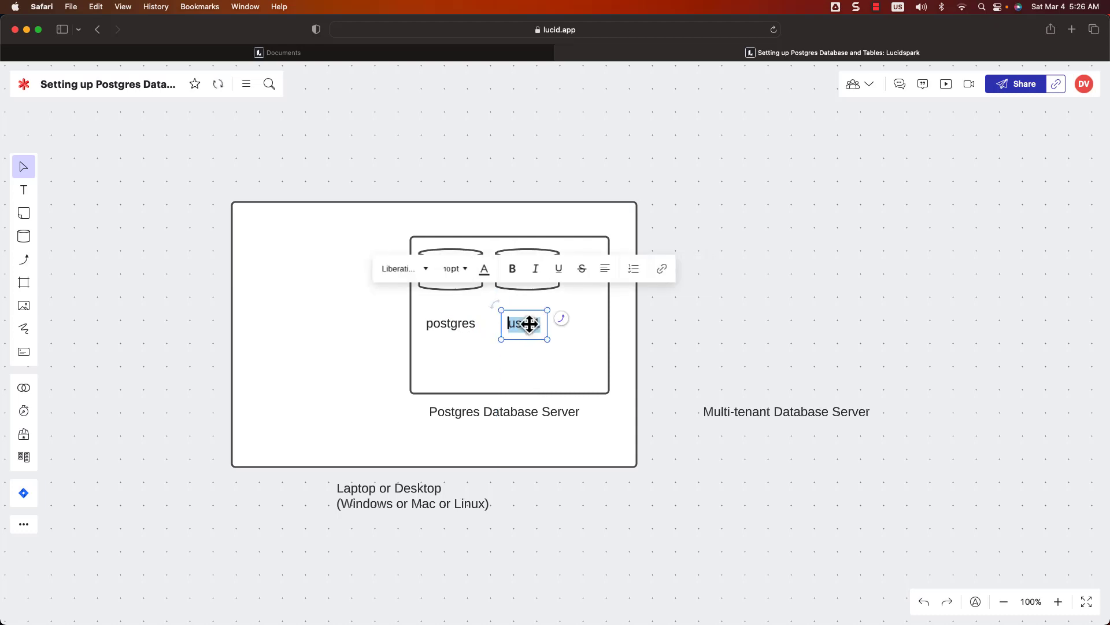
text(retail_user)
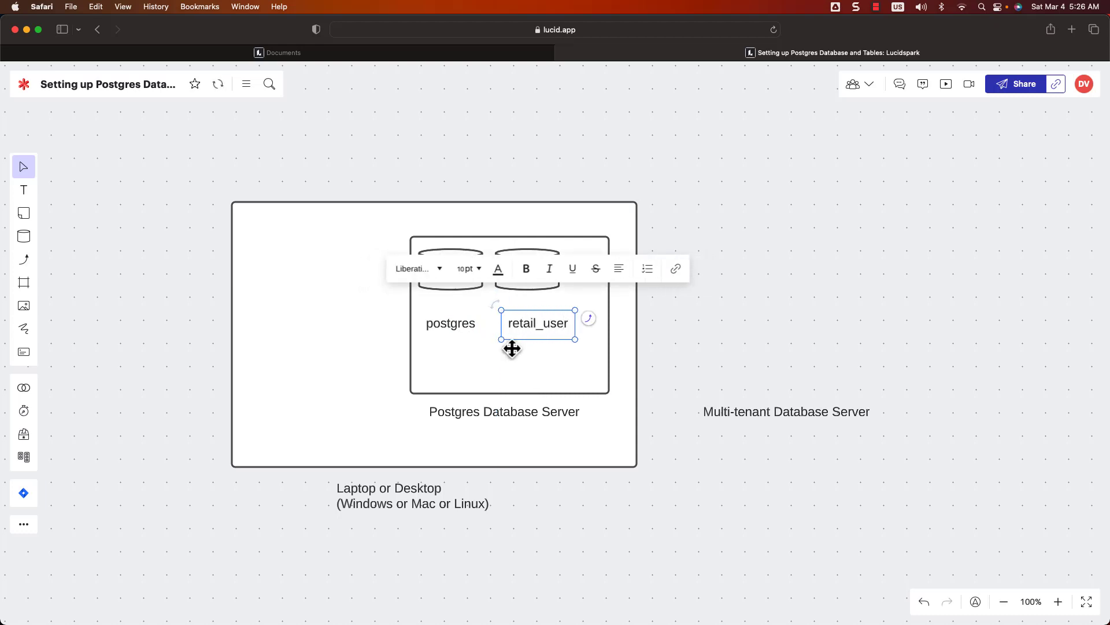
click(512, 348)
drag(535, 331, 532, 328)
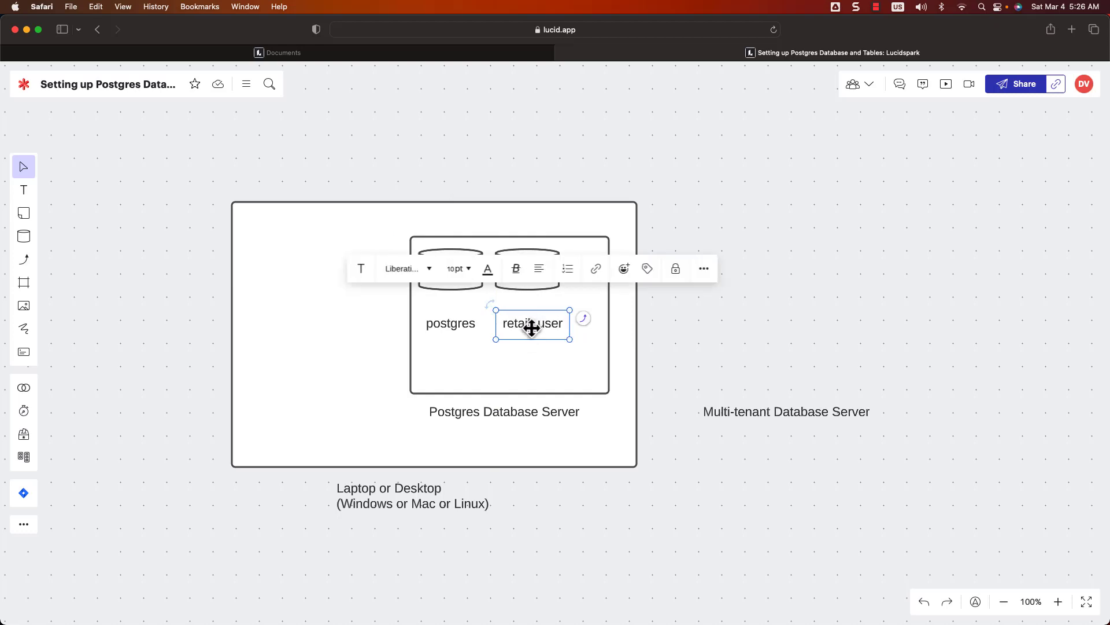
click(24, 259)
Step: Draw an arrow from the postgres label to the postgres cylinder
mouse_move(450, 311)
mouse_down()
mouse_move(504, 398)
mouse_move(454, 294)
mouse_move(451, 307)
mouse_move(518, 291)
mouse_up()
click(26, 266)
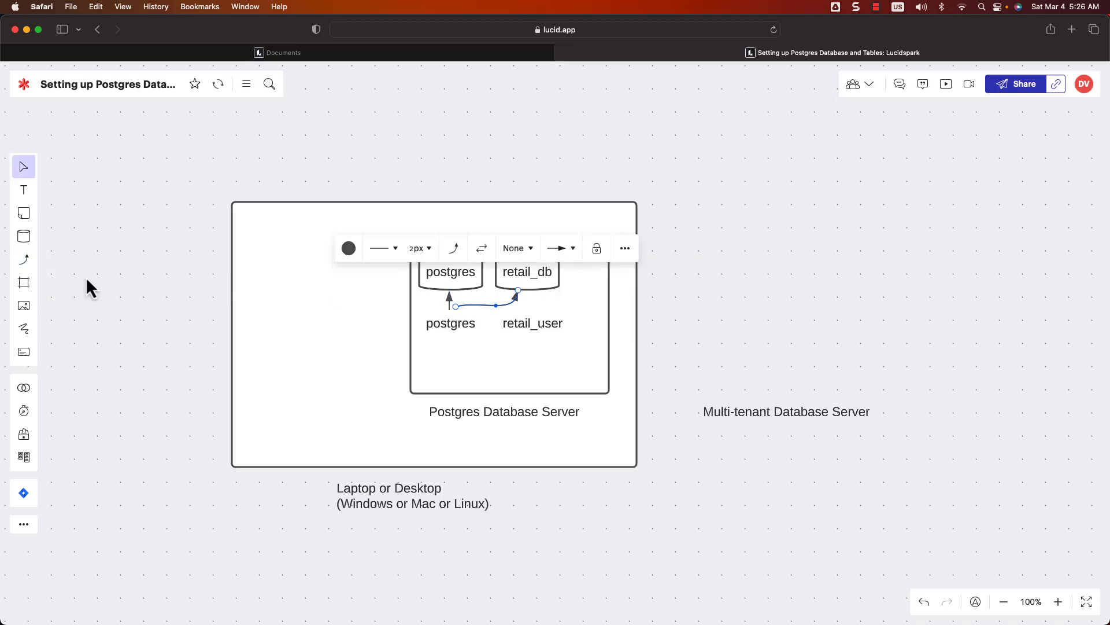
click(26, 263)
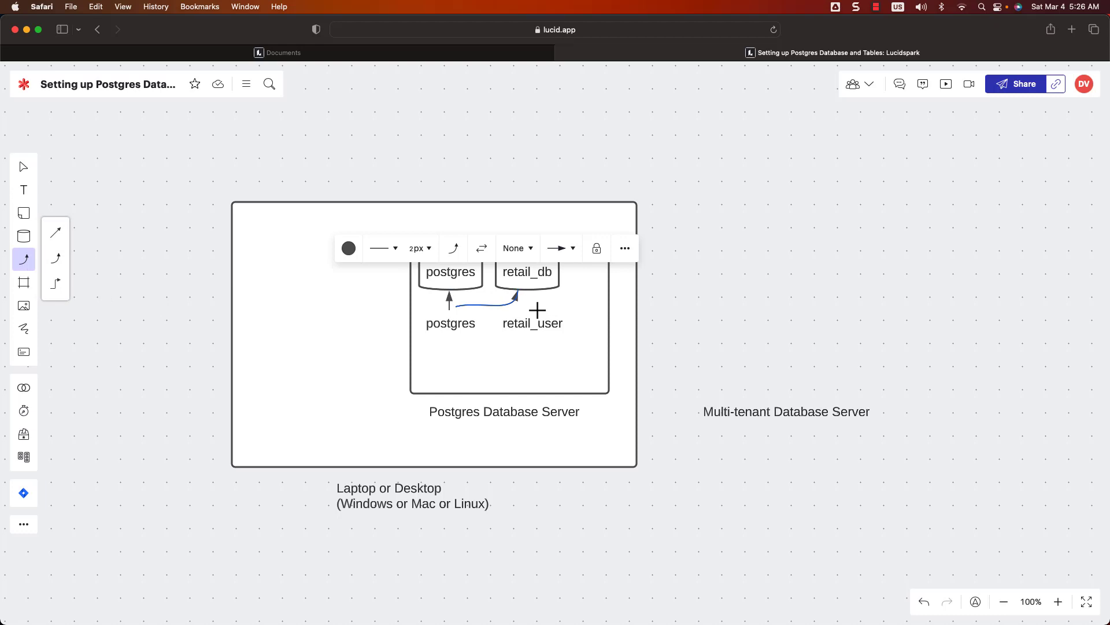
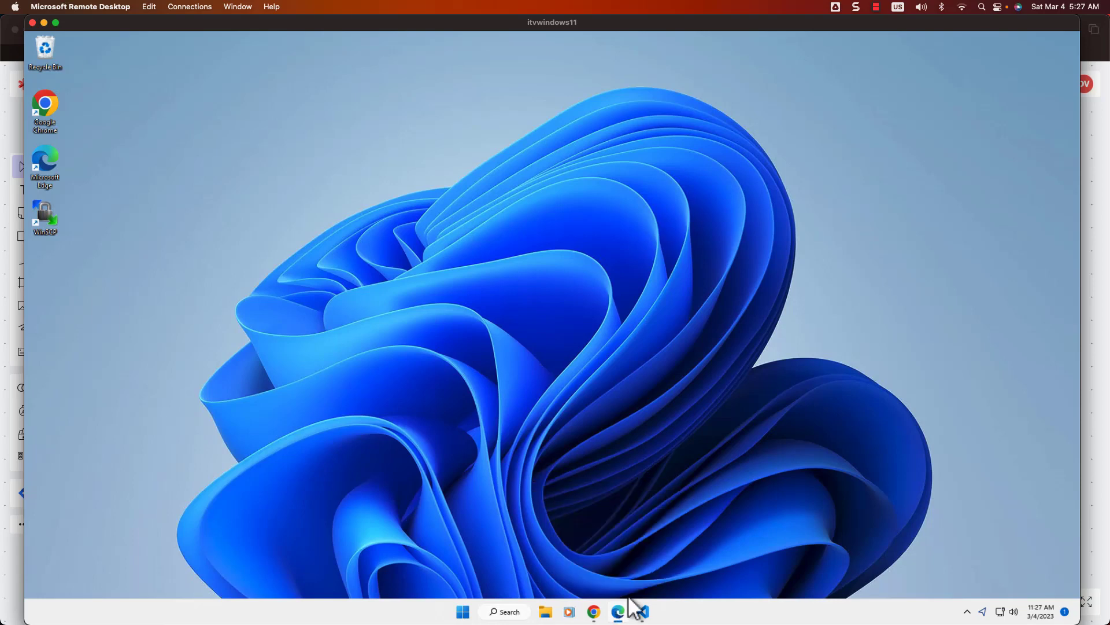
Step: Close all open Microsoft Edge and Chrome windows from the taskbar
right_click(629, 608)
click(630, 583)
right_click(618, 604)
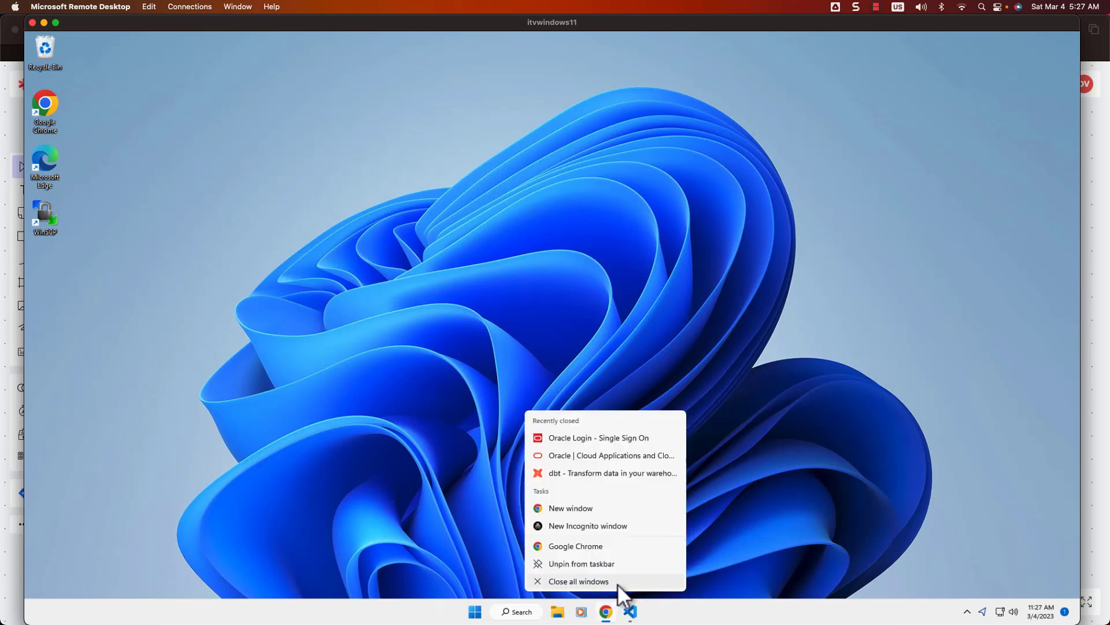
click(617, 583)
Step: Search for 'edge' and launch Microsoft Edge
click(521, 612)
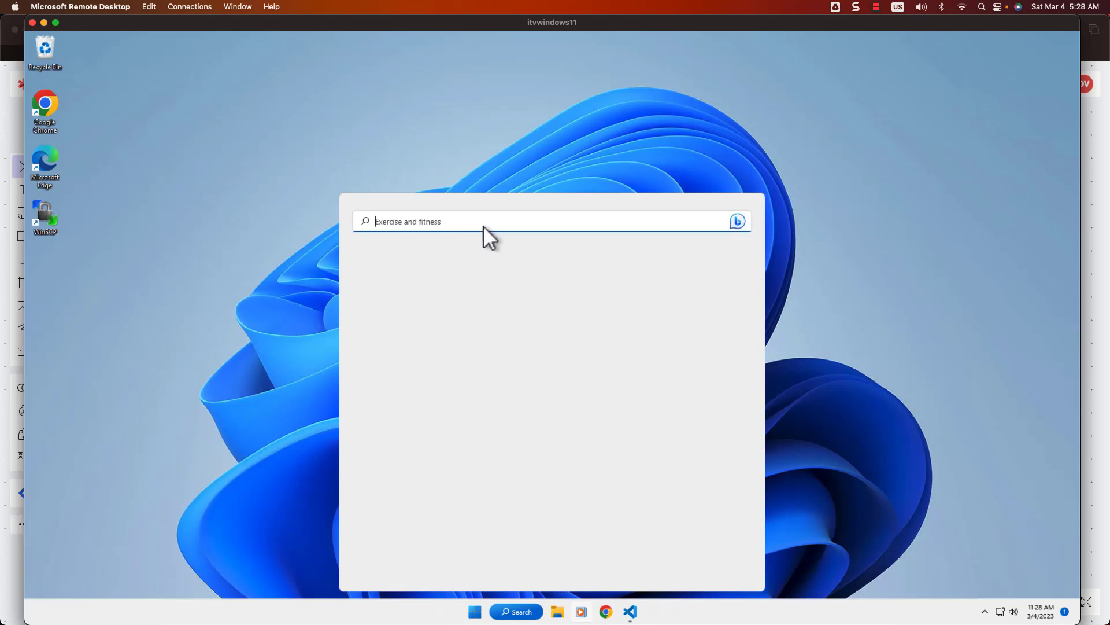
text(edge)
click(415, 304)
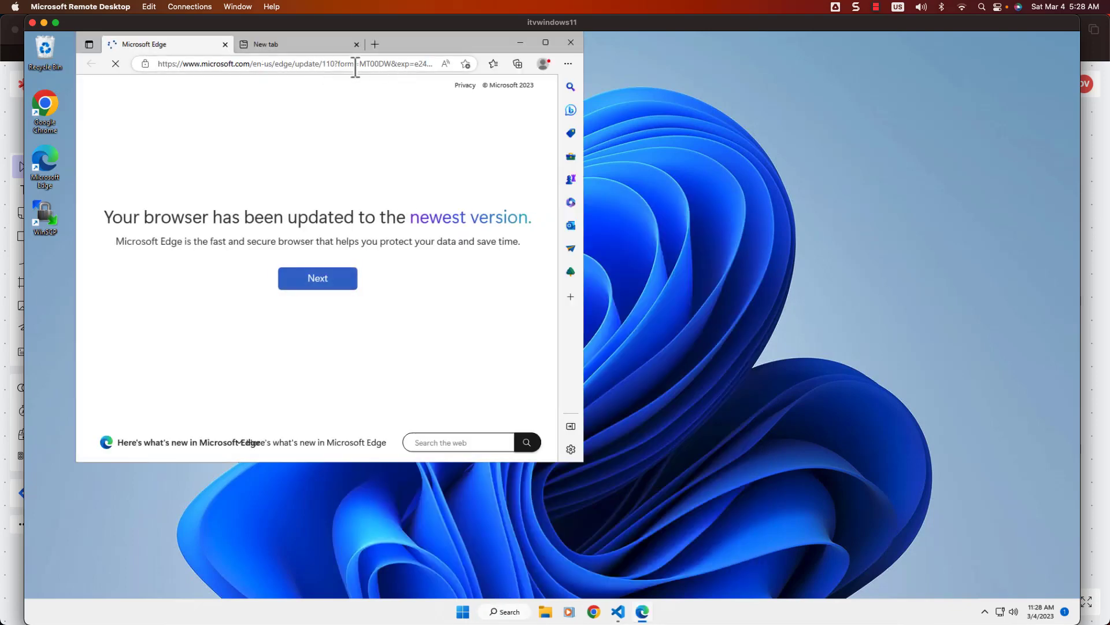
Step: Load google.com, close the blank tab and maximize the Edge window
click(352, 66)
text(google.com)
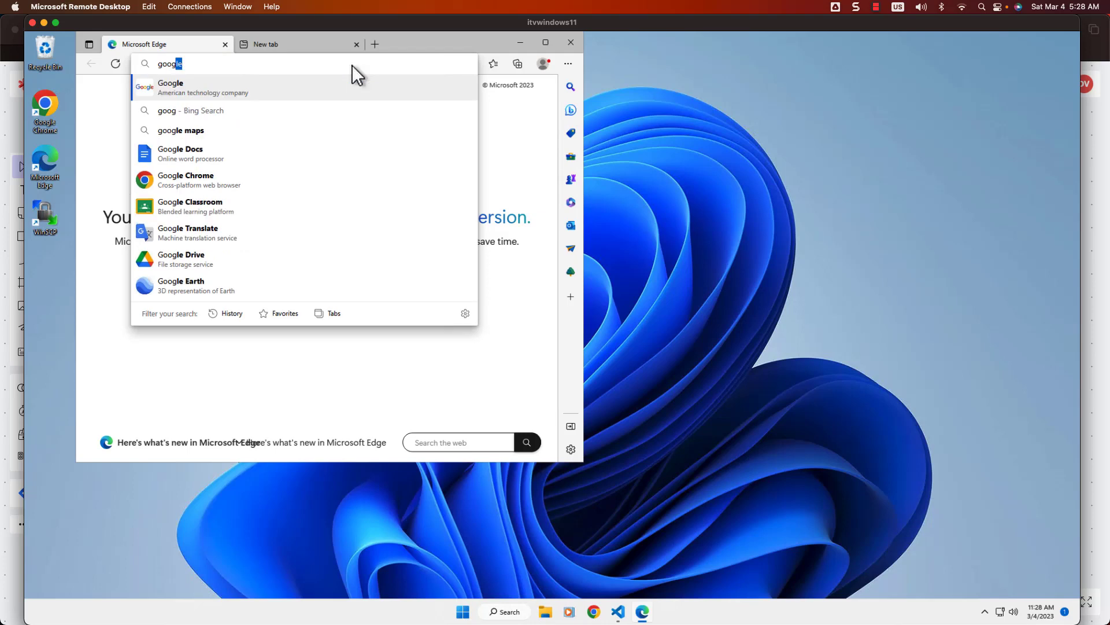
key(Return)
click(356, 44)
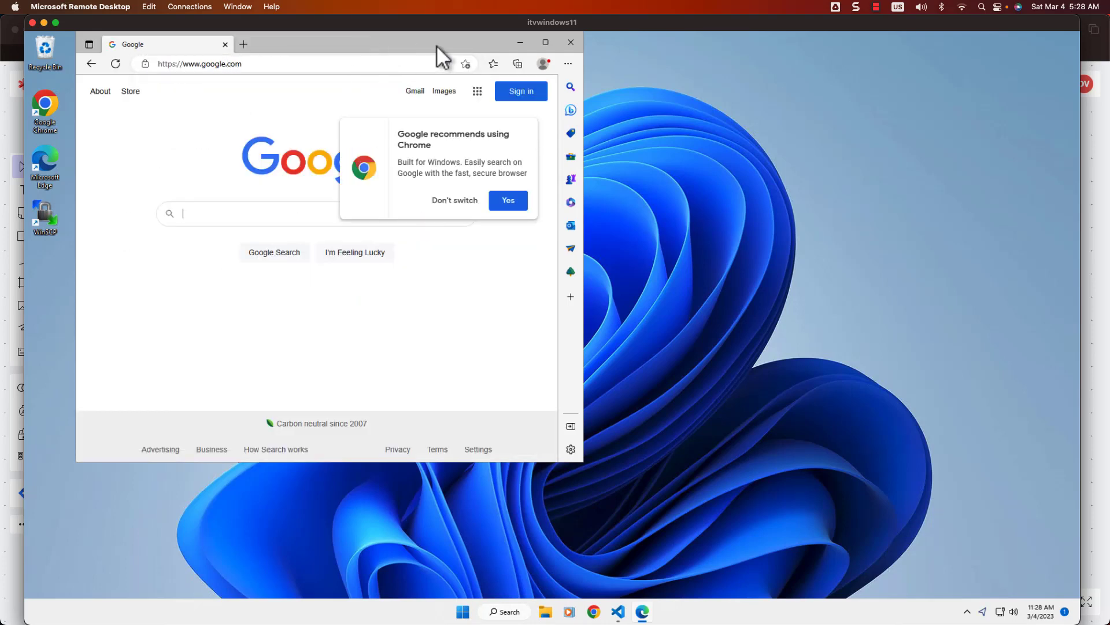
double_click(436, 45)
Step: Google 'postgres database server' and open the postgresql.org result
click(458, 291)
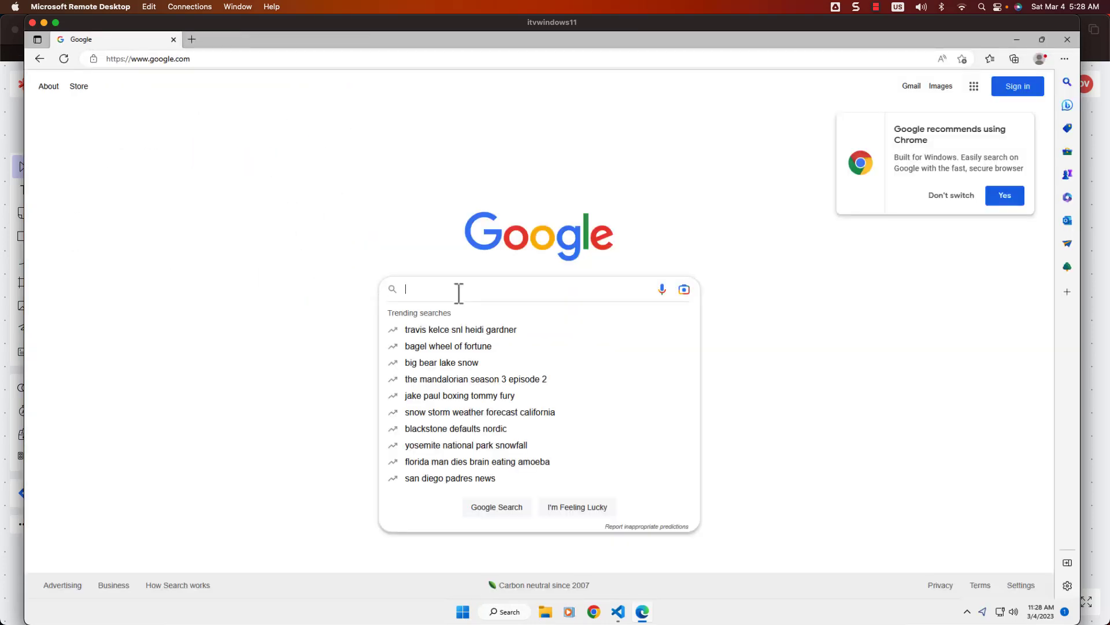
text(postgres dat)
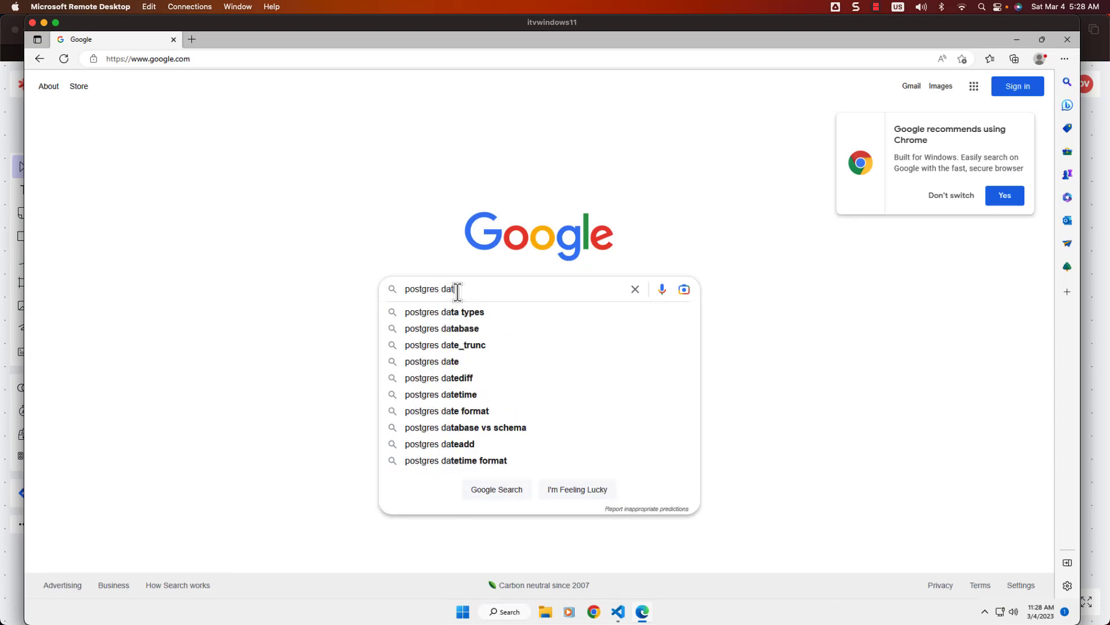
text(abase server)
key(Return)
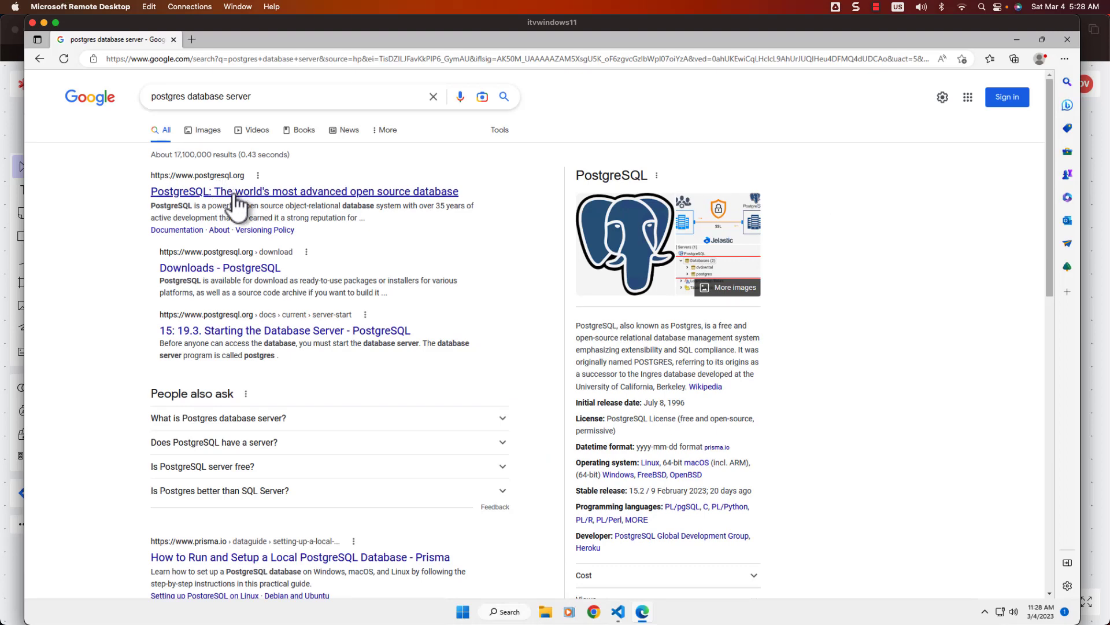
click(457, 195)
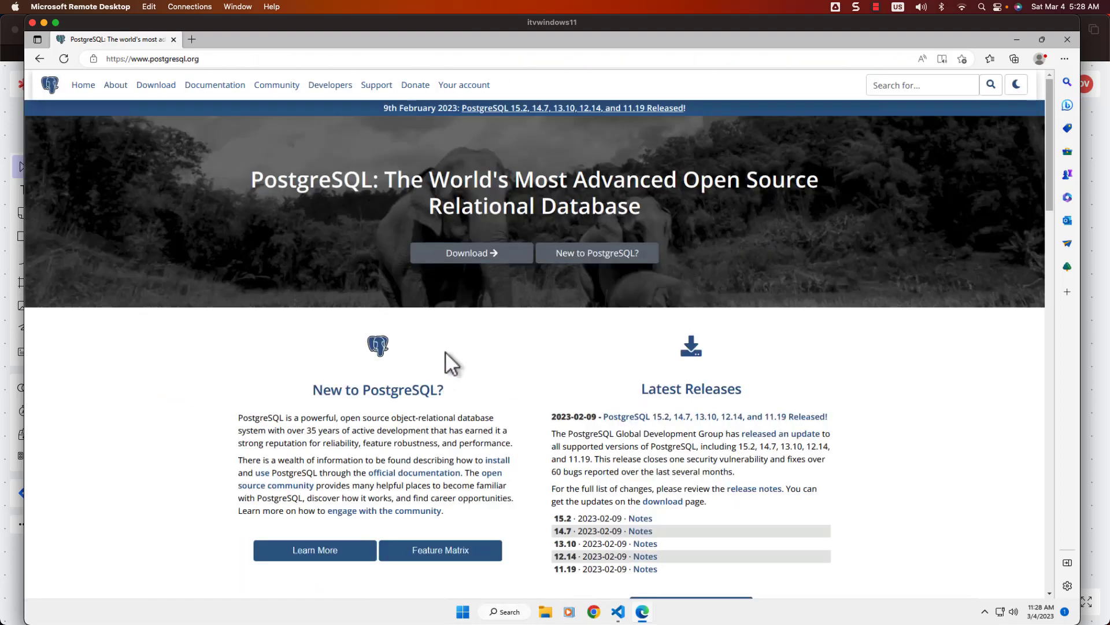
Step: Compare PostgreSQL's macOS and Windows download pages, then follow Windows installers to EDB's download page
click(471, 255)
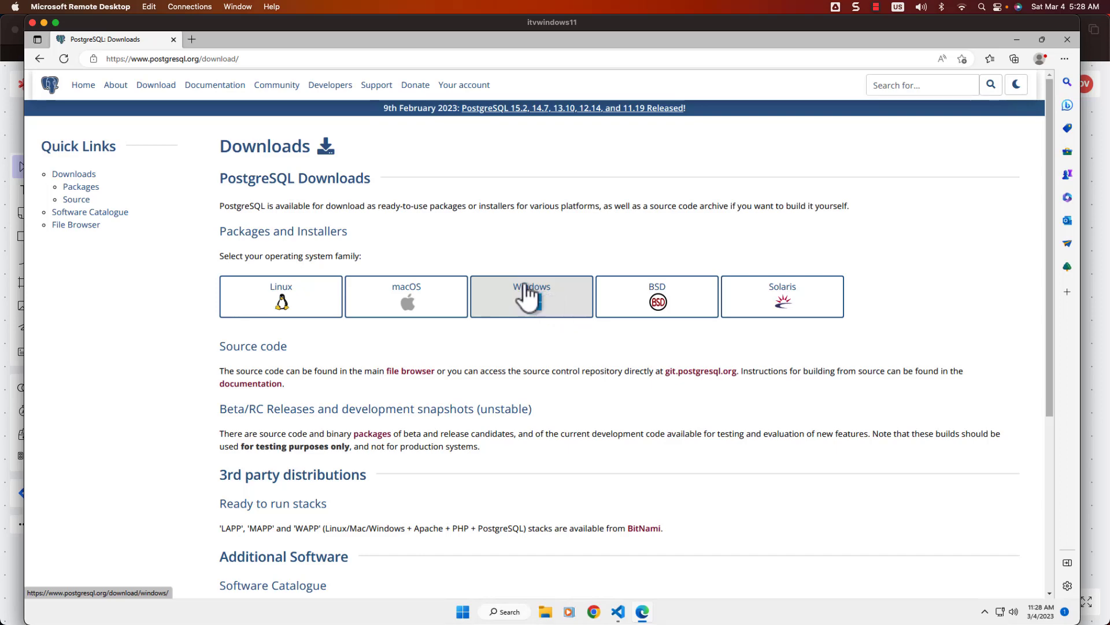
click(409, 309)
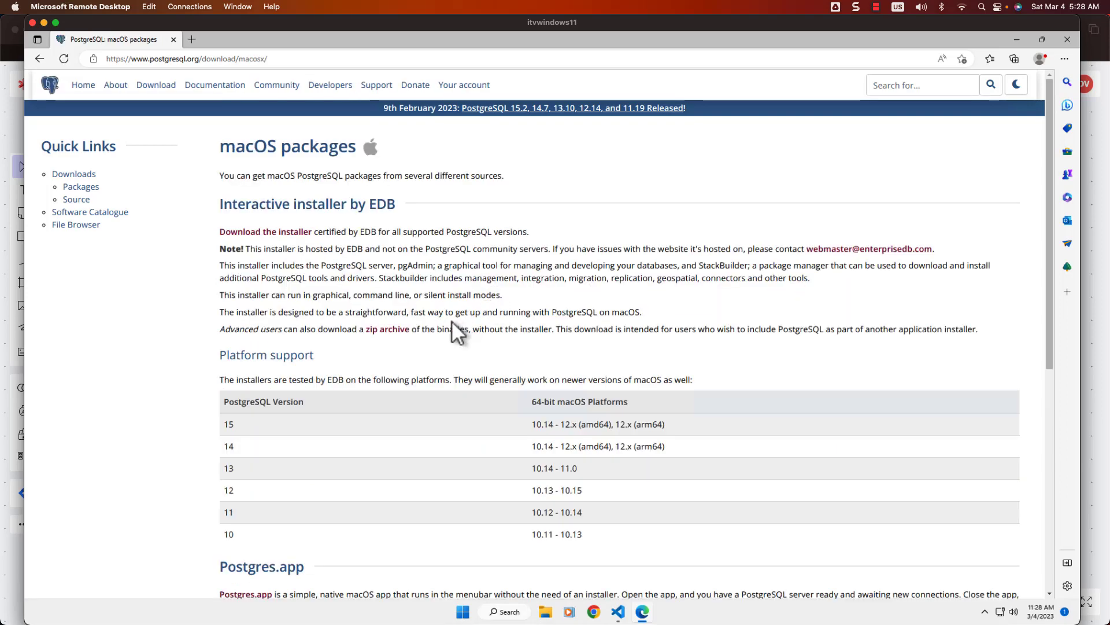
click(39, 59)
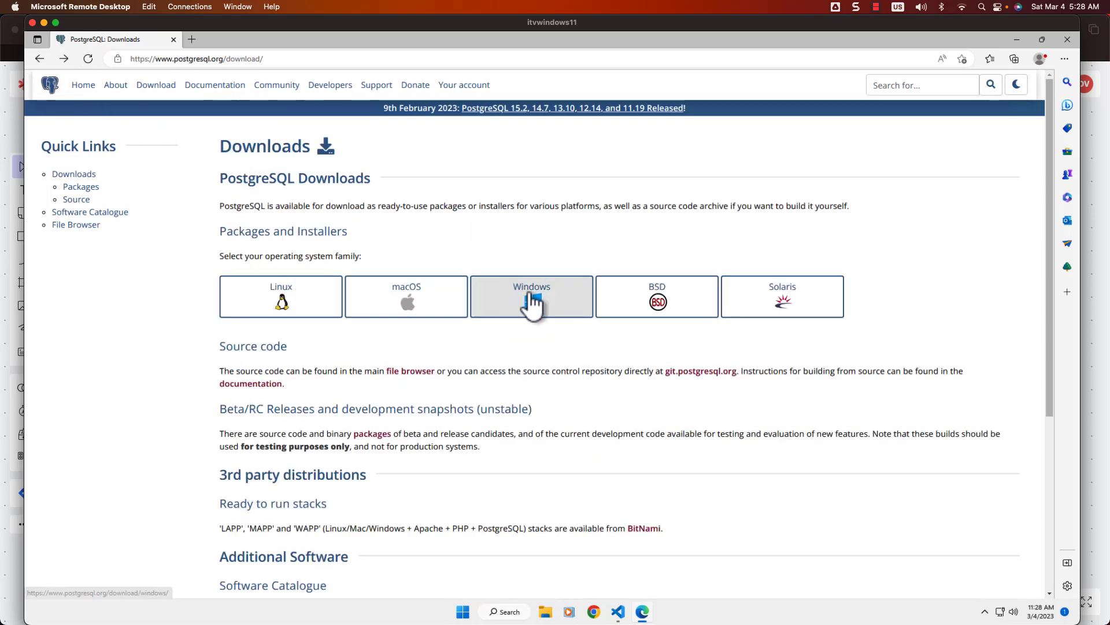
click(584, 319)
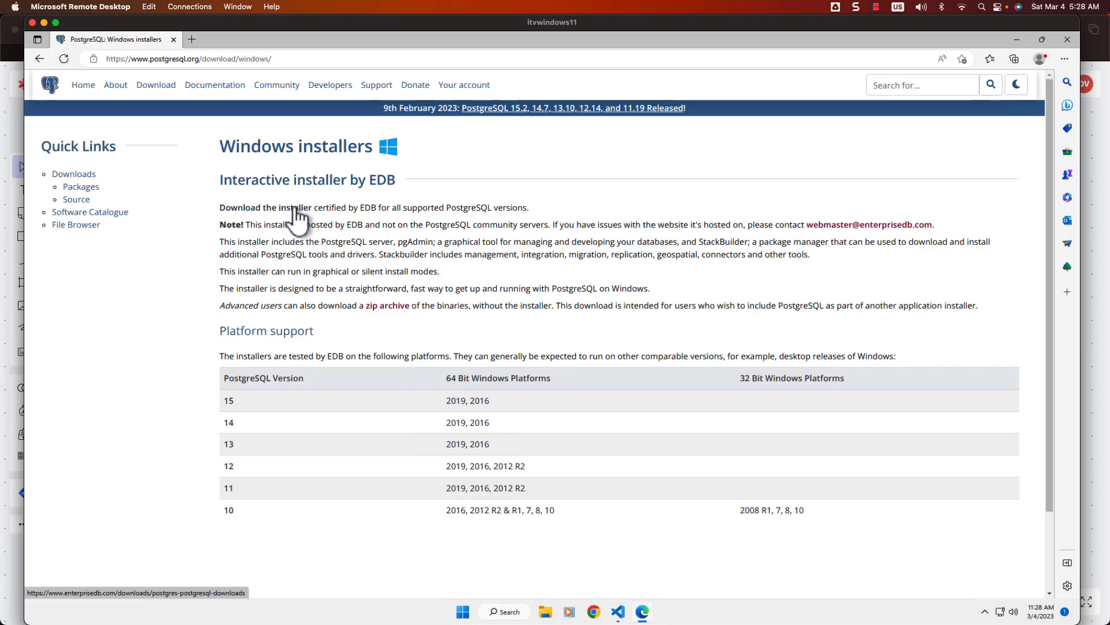
click(36, 59)
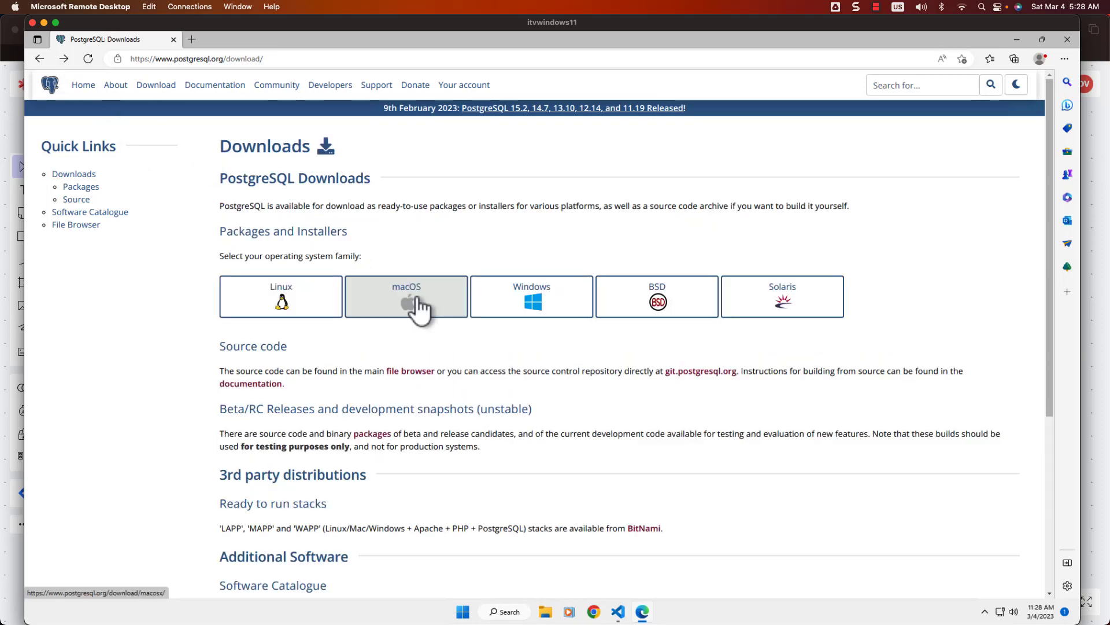
click(422, 306)
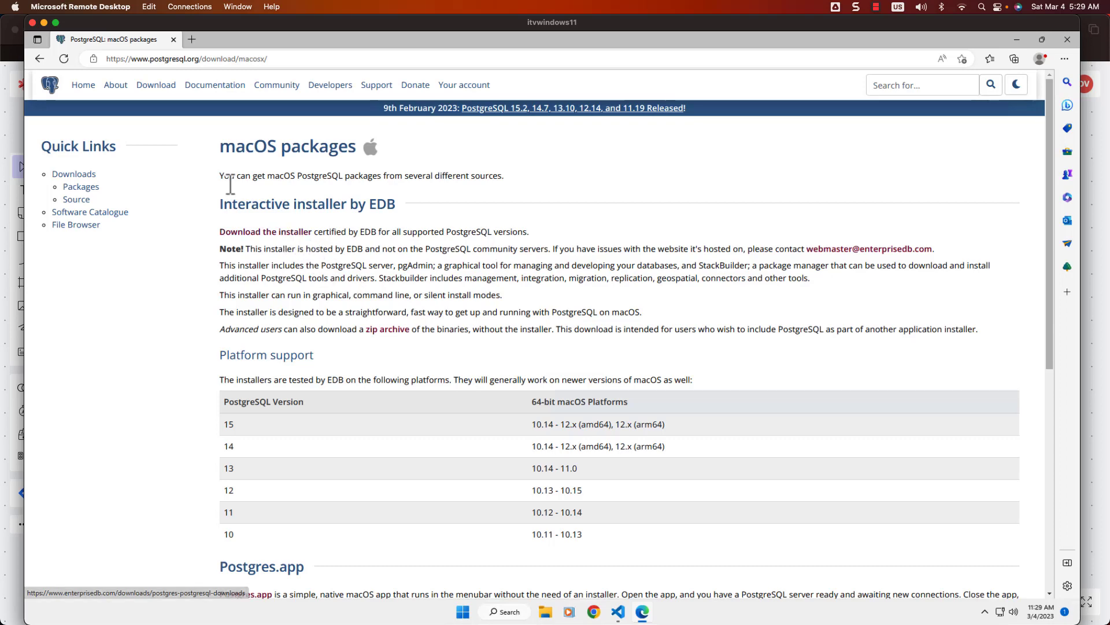
click(38, 59)
click(527, 298)
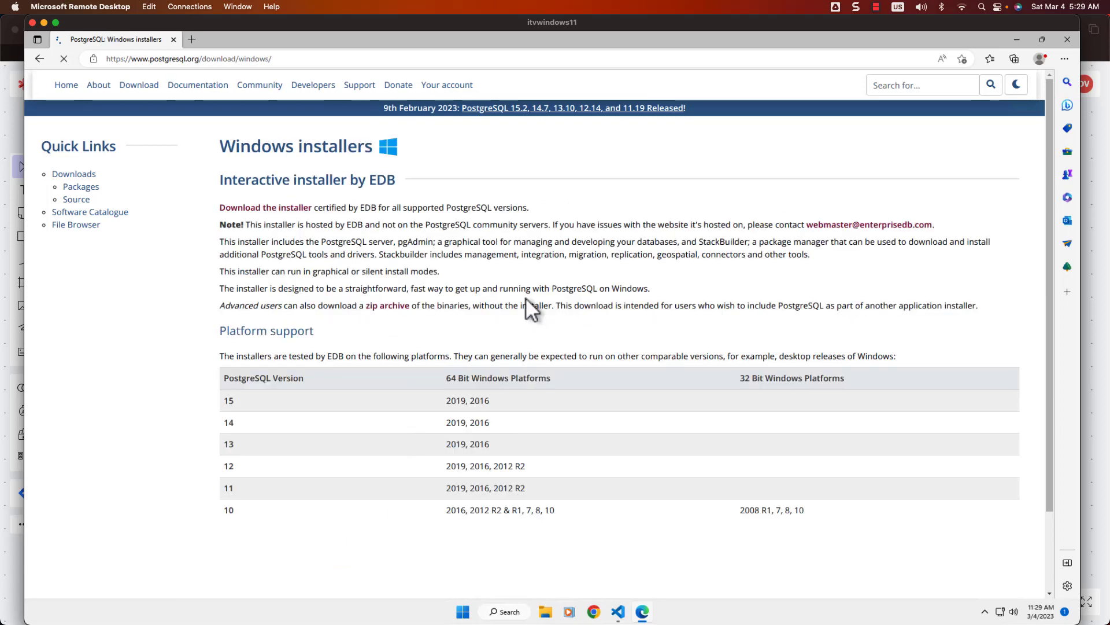
click(287, 210)
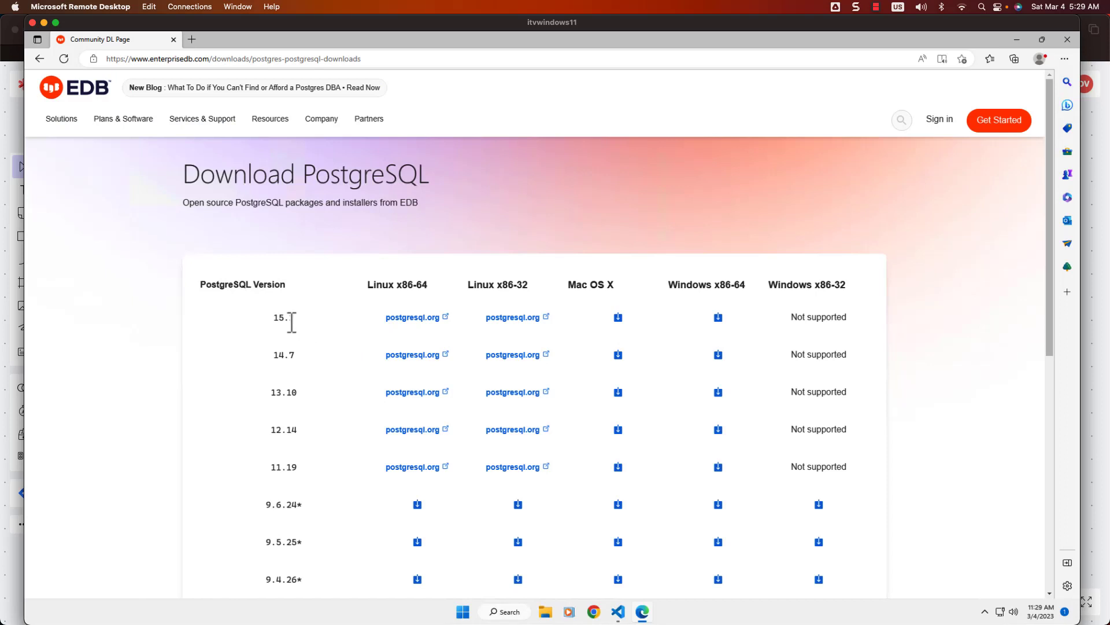
Step: Download the PostgreSQL 15.2 Windows x86-64 installer, accepting the cookie notice
click(719, 318)
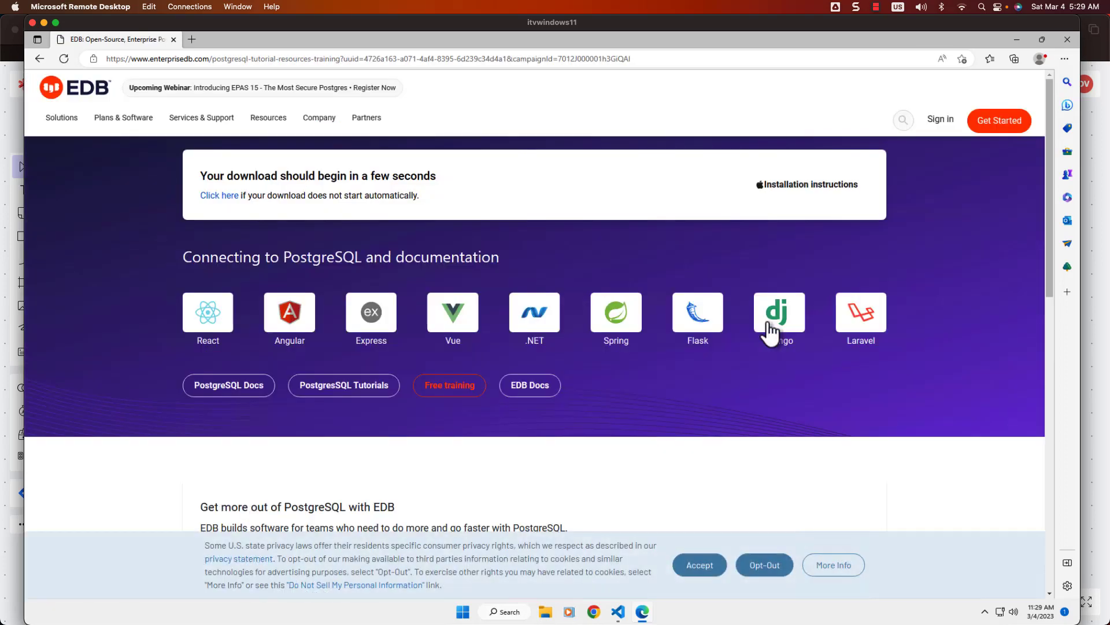
click(703, 565)
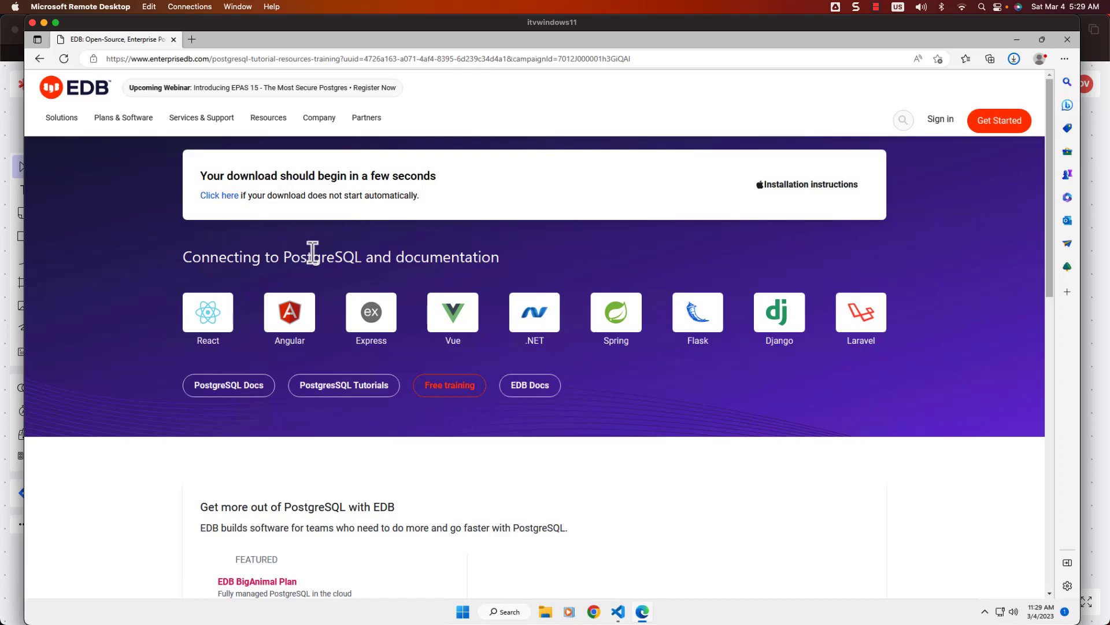
click(217, 197)
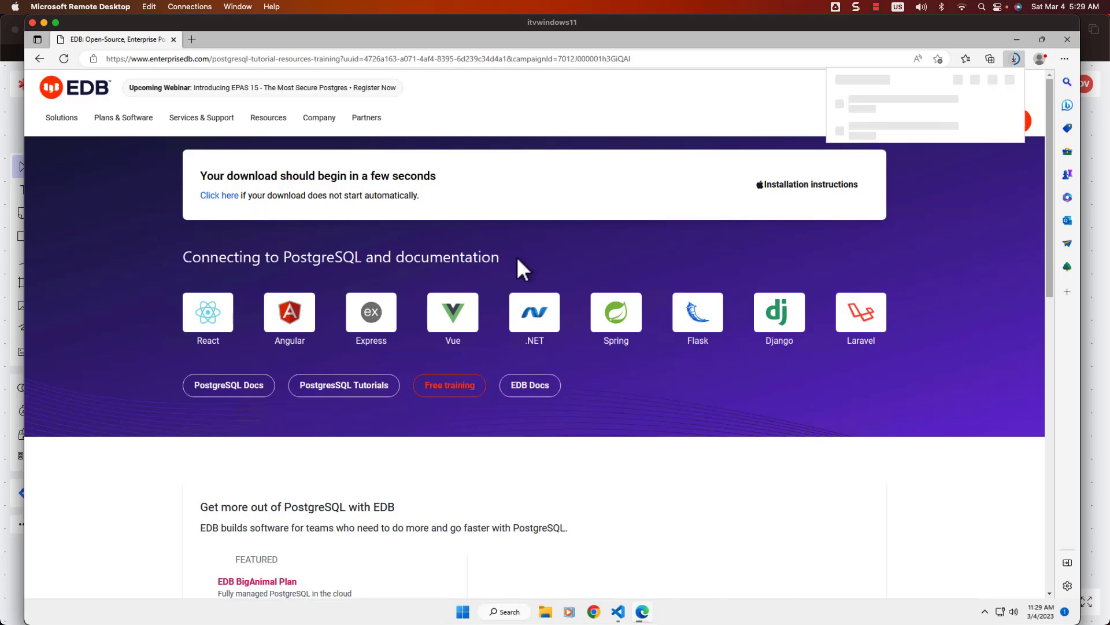
Step: Cancel the duplicate installer download and show the finished file in its folder
mouse_move(953, 138)
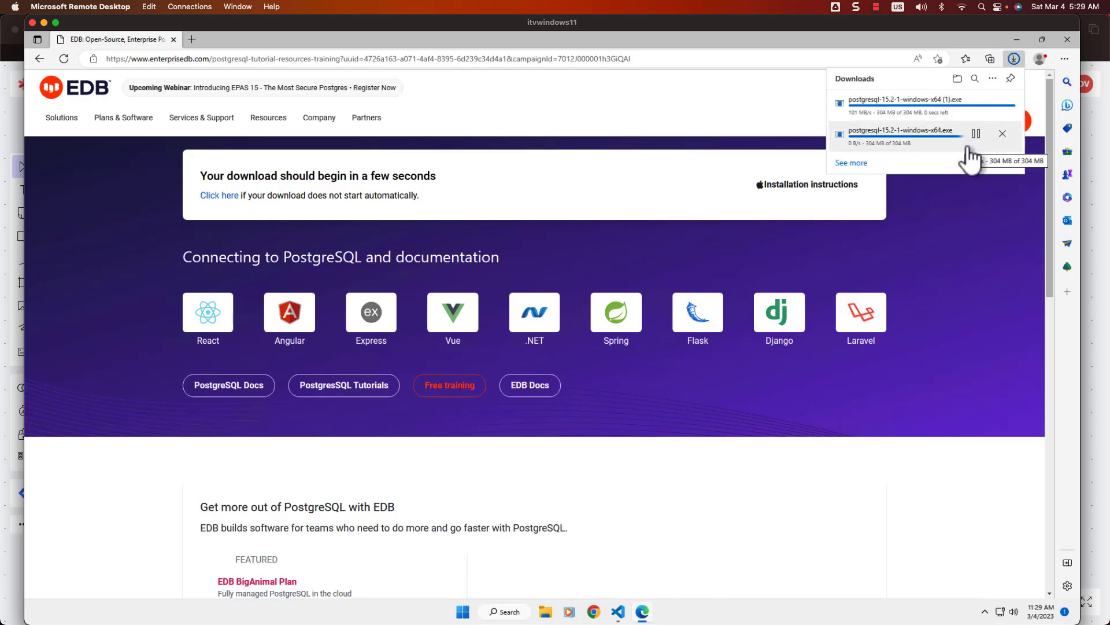
click(1003, 105)
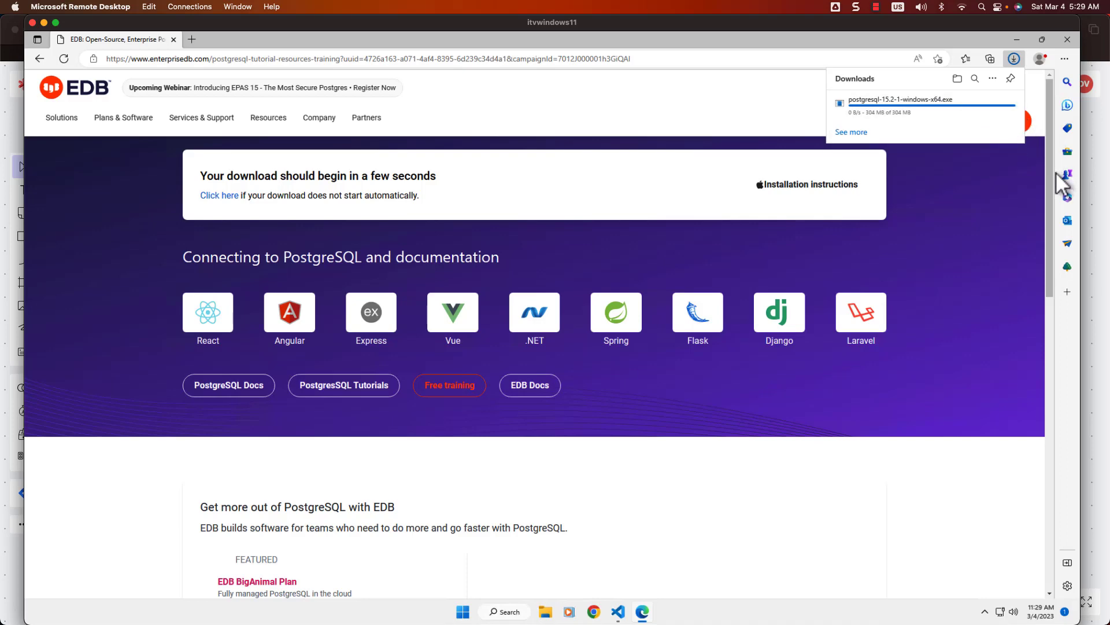
mouse_move(961, 116)
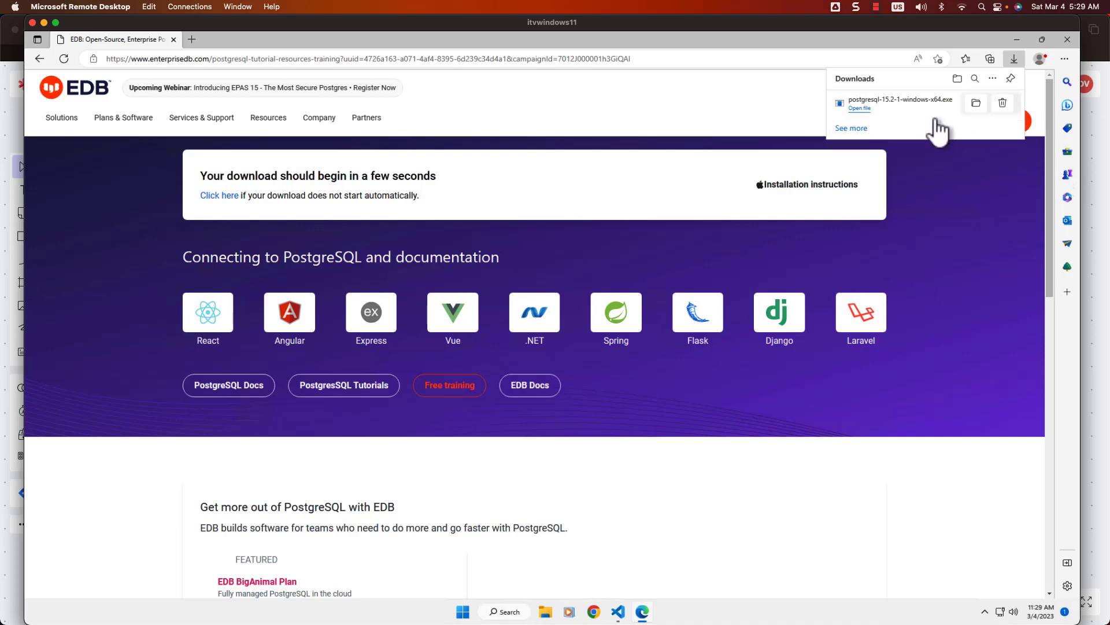
click(977, 104)
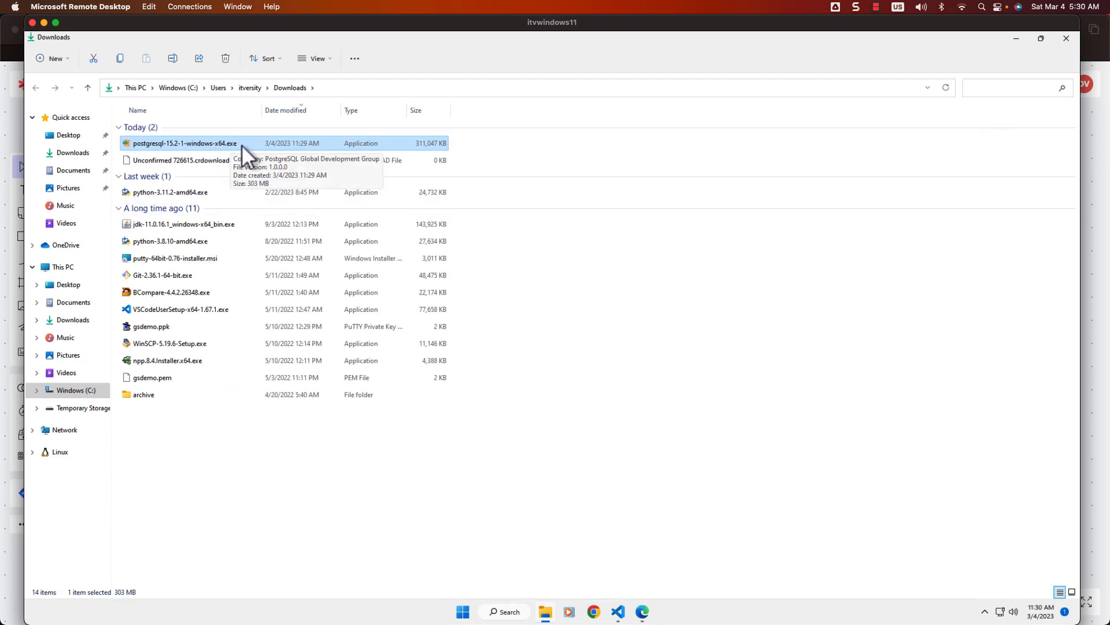
Step: Delete the leftover partial download file from Downloads
right_click(209, 159)
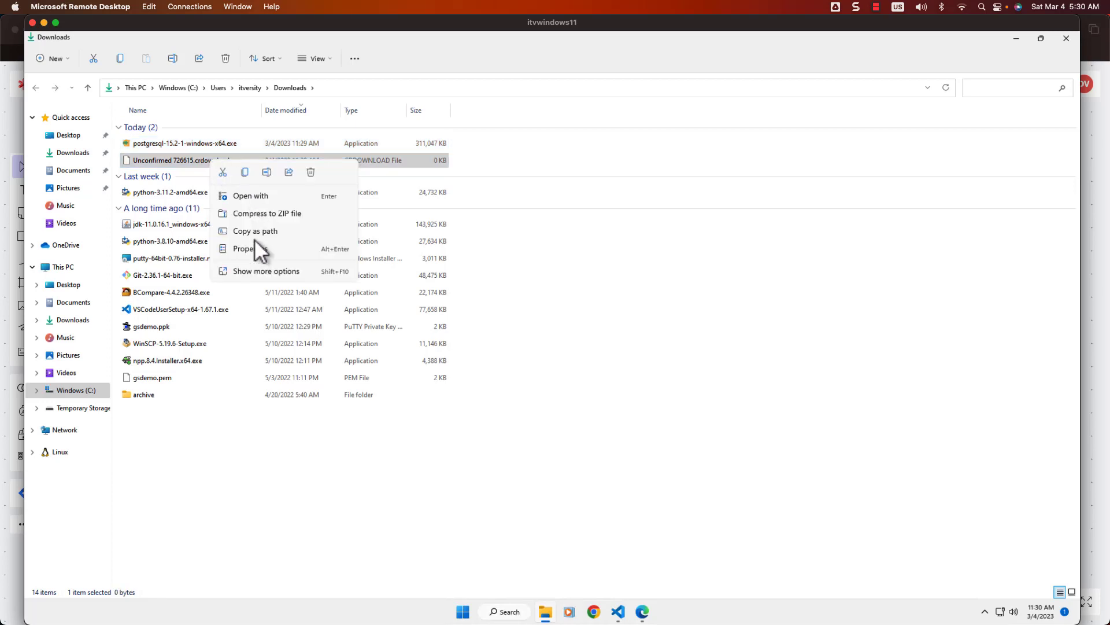
click(259, 269)
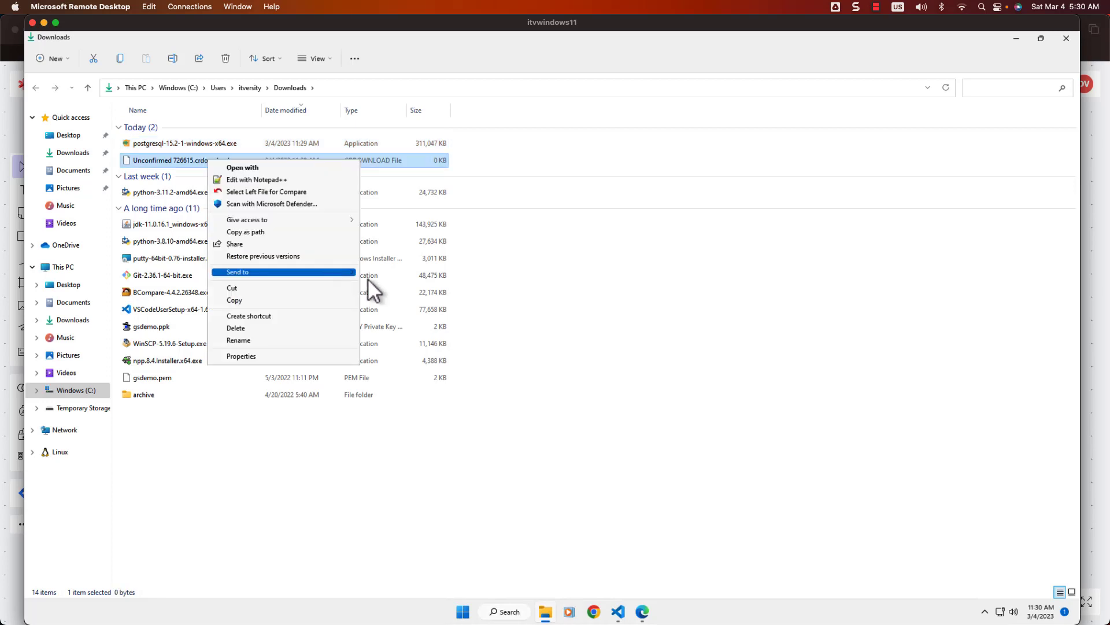
click(285, 330)
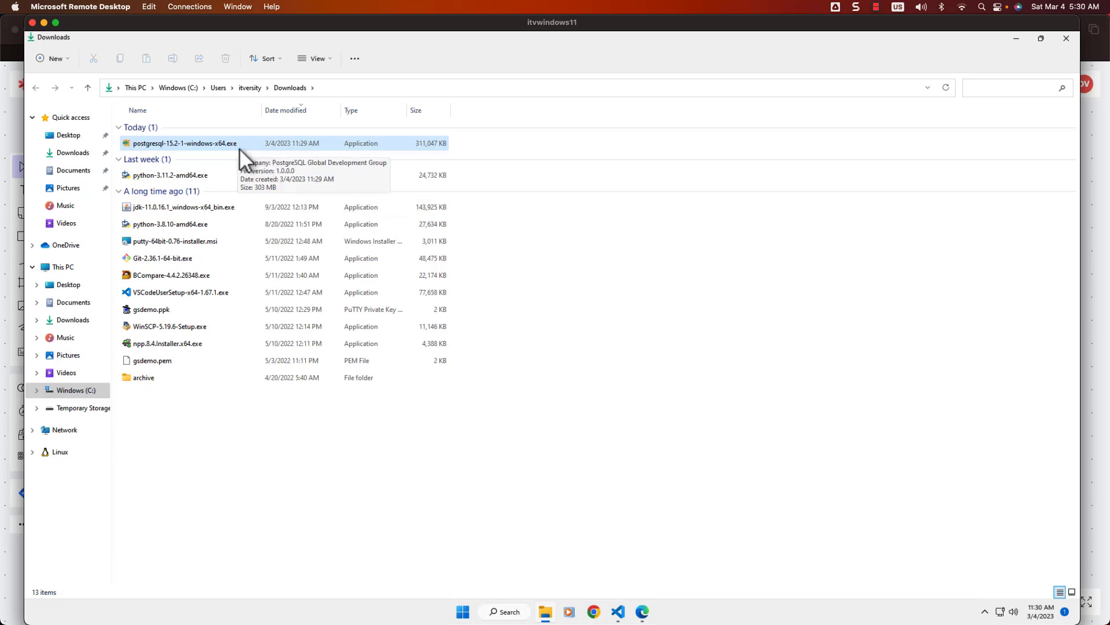
Step: Open the View options menu and close it without changes
click(330, 59)
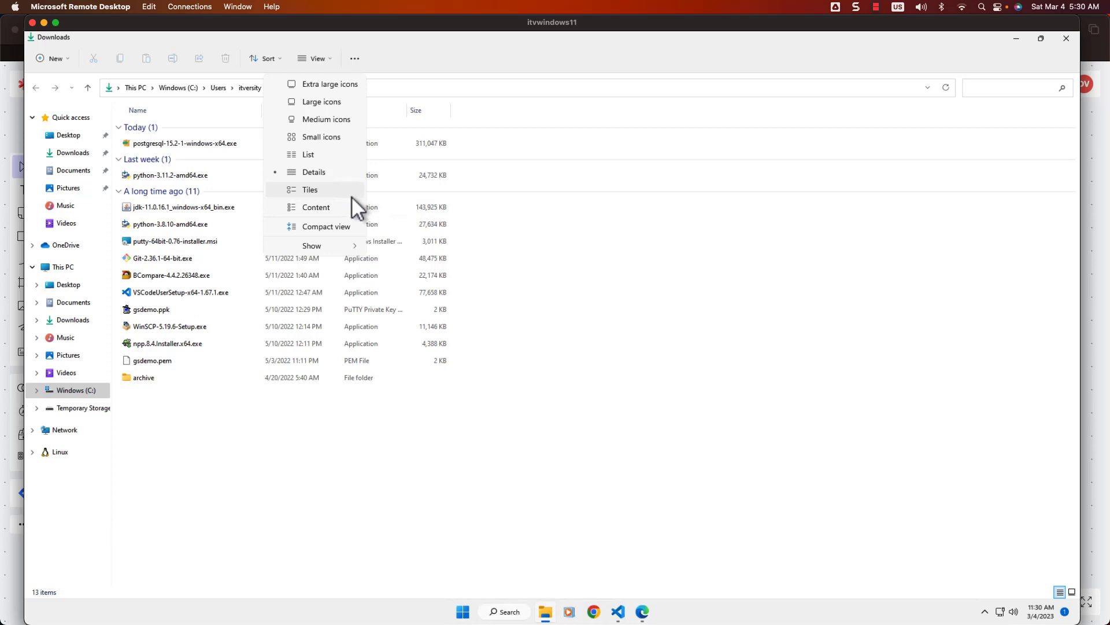
mouse_move(327, 247)
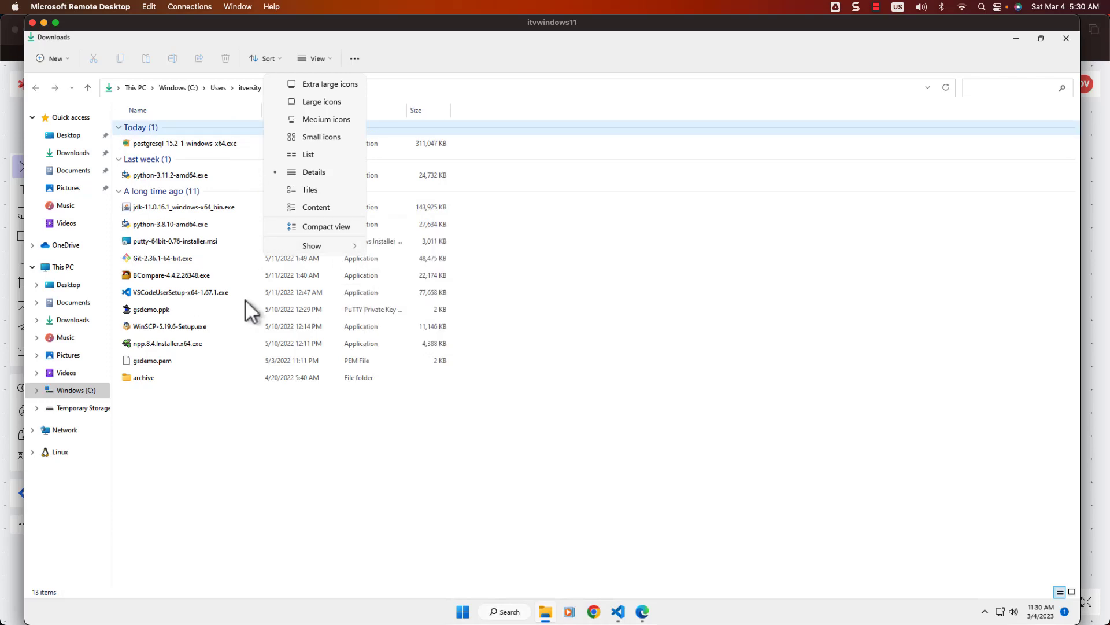
click(213, 457)
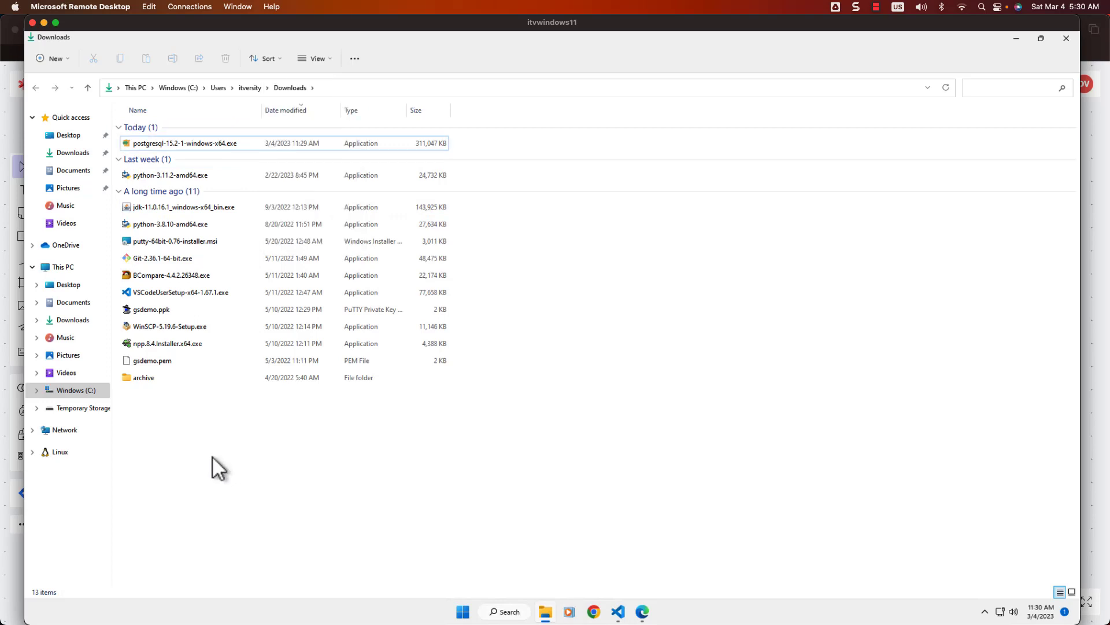
Step: Run postgresql-15.2-1-windows-x64.exe, accepting default directory, components and data directory
double_click(221, 144)
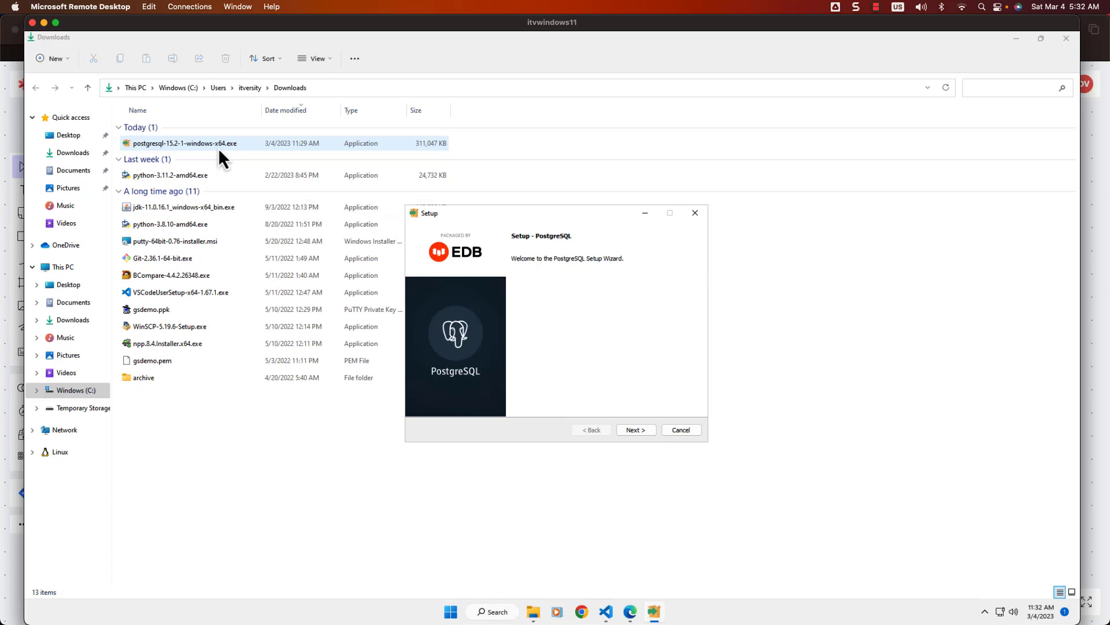
click(637, 430)
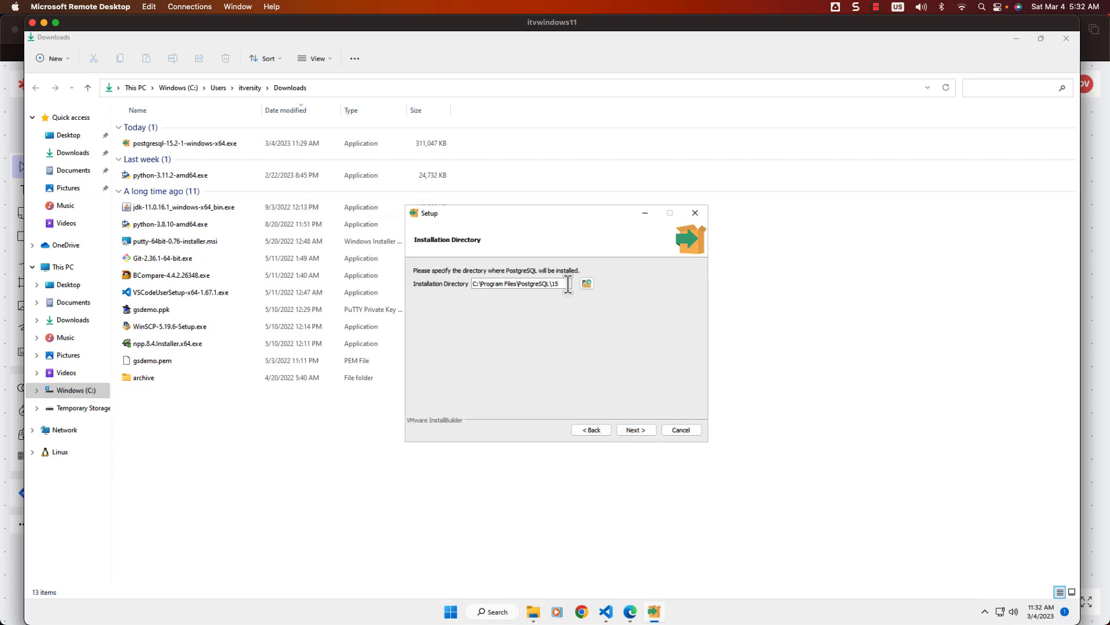
click(640, 429)
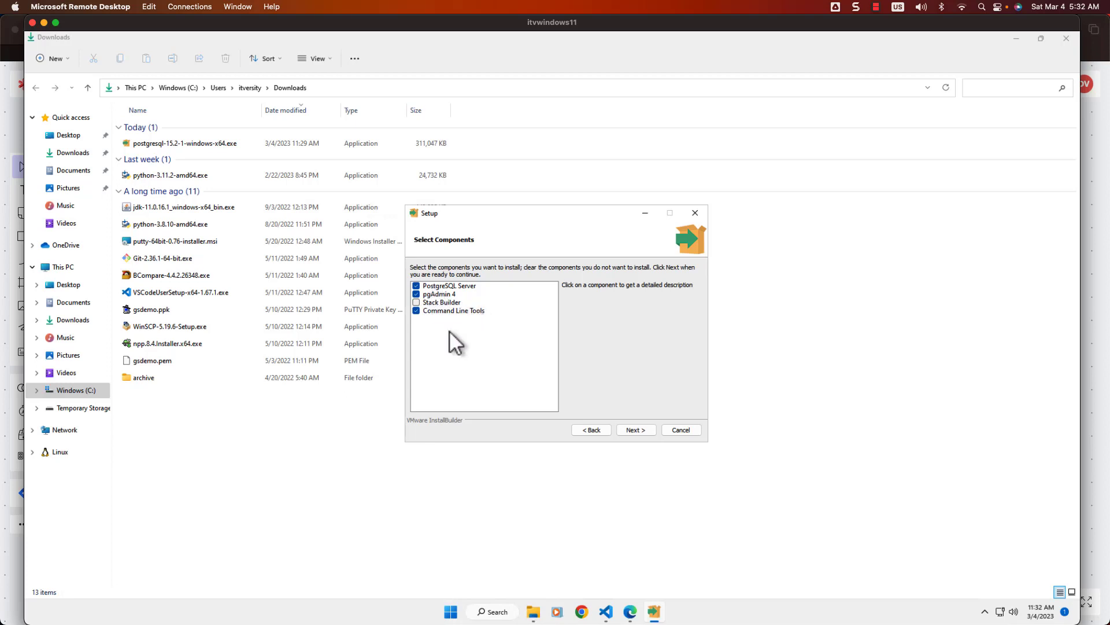
click(641, 430)
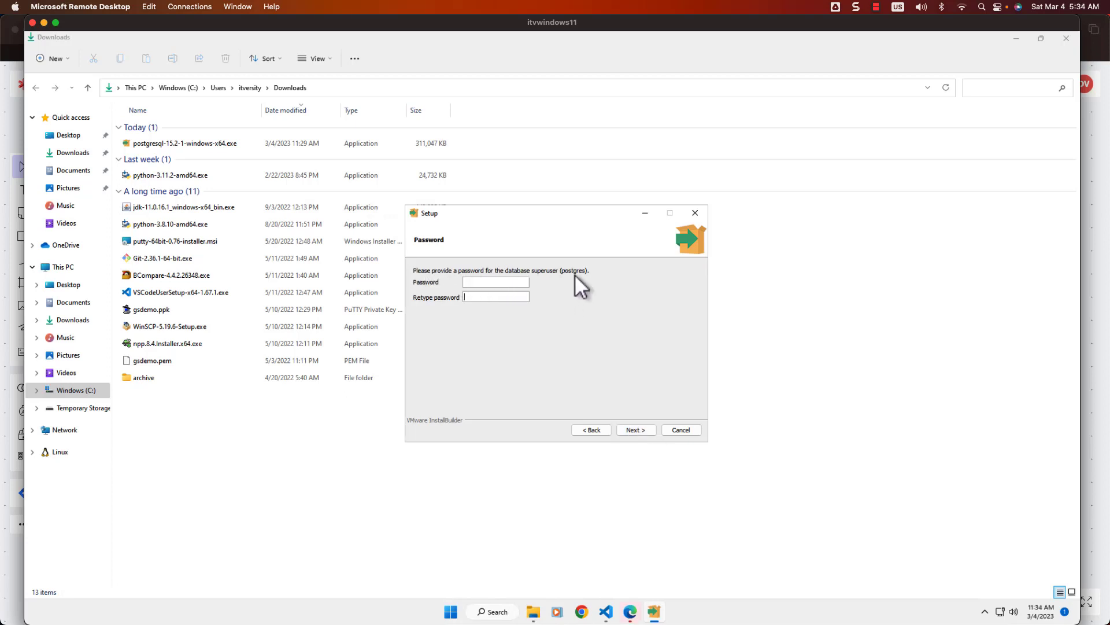
key(super+Tab)
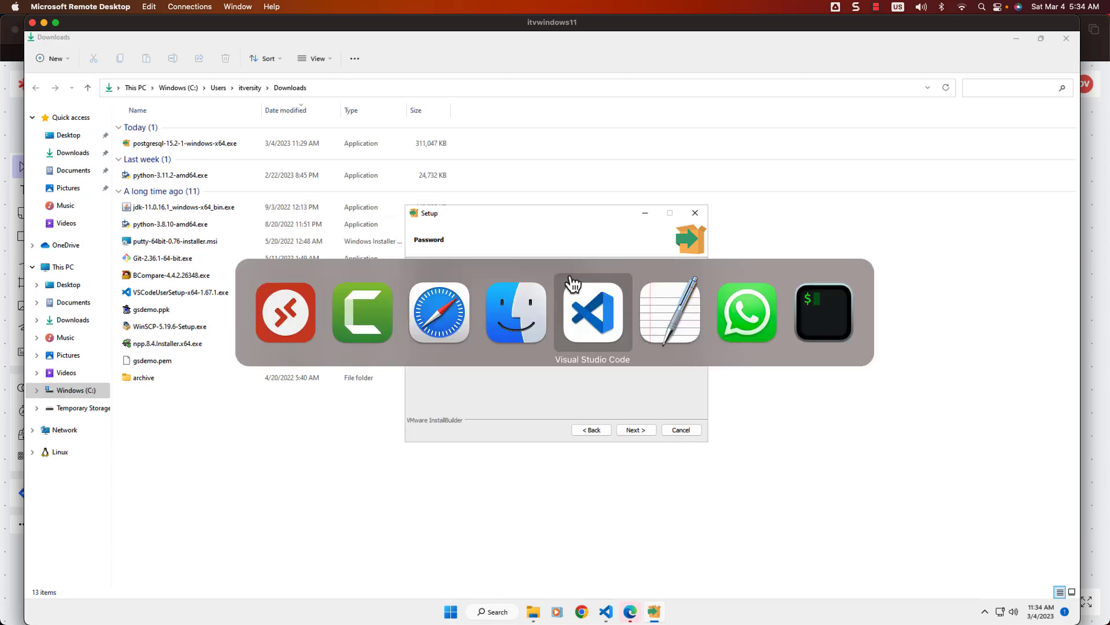
click(461, 322)
click(511, 365)
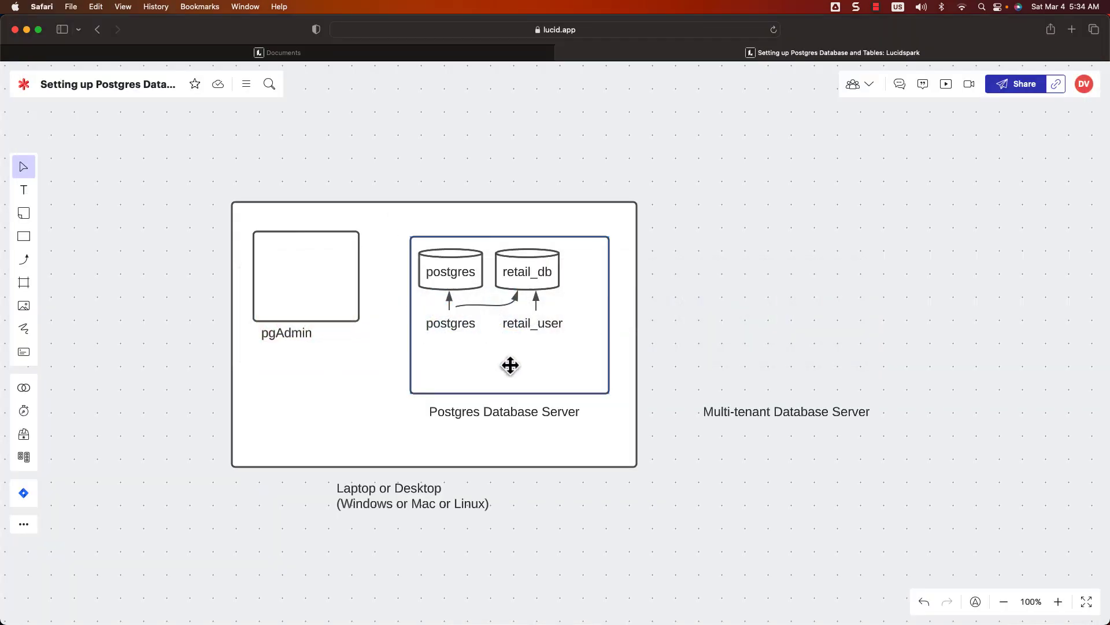
click(465, 278)
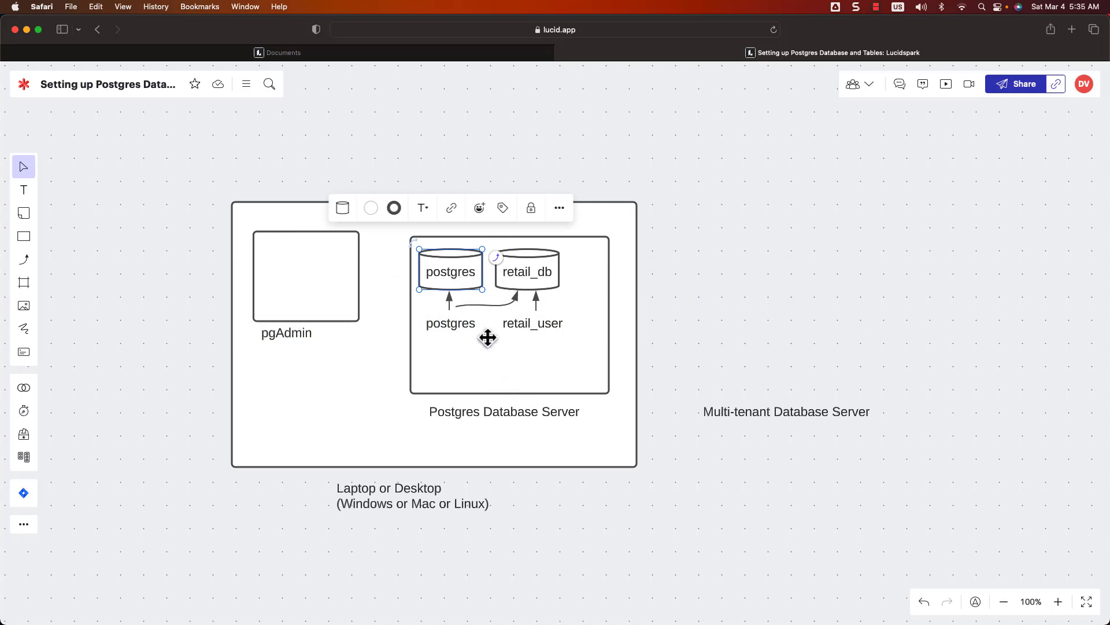
click(456, 322)
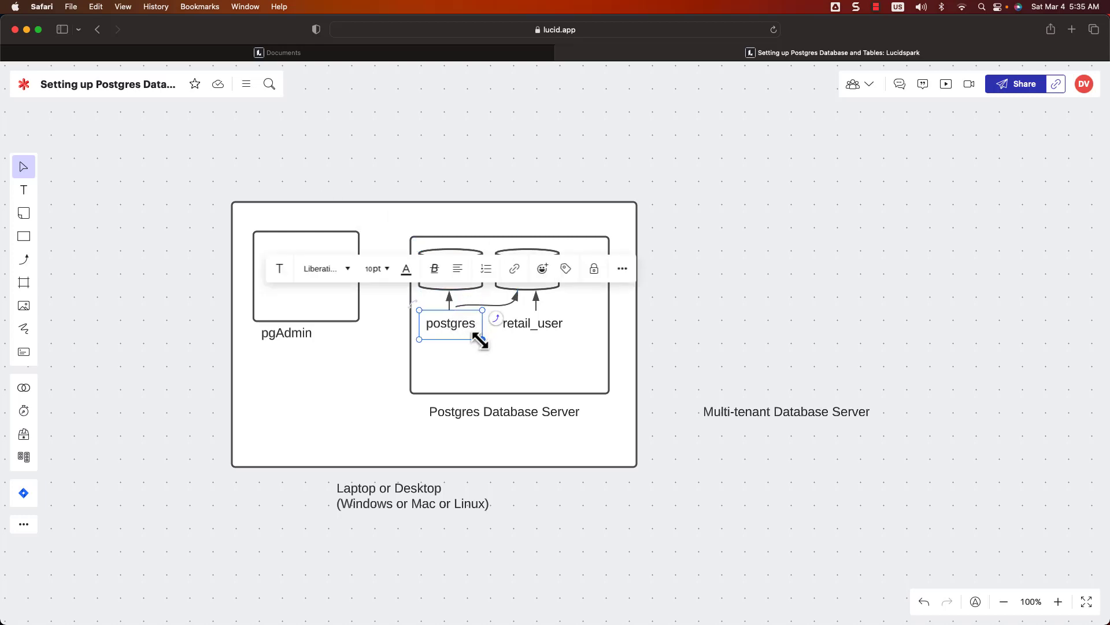
key(super+Tab)
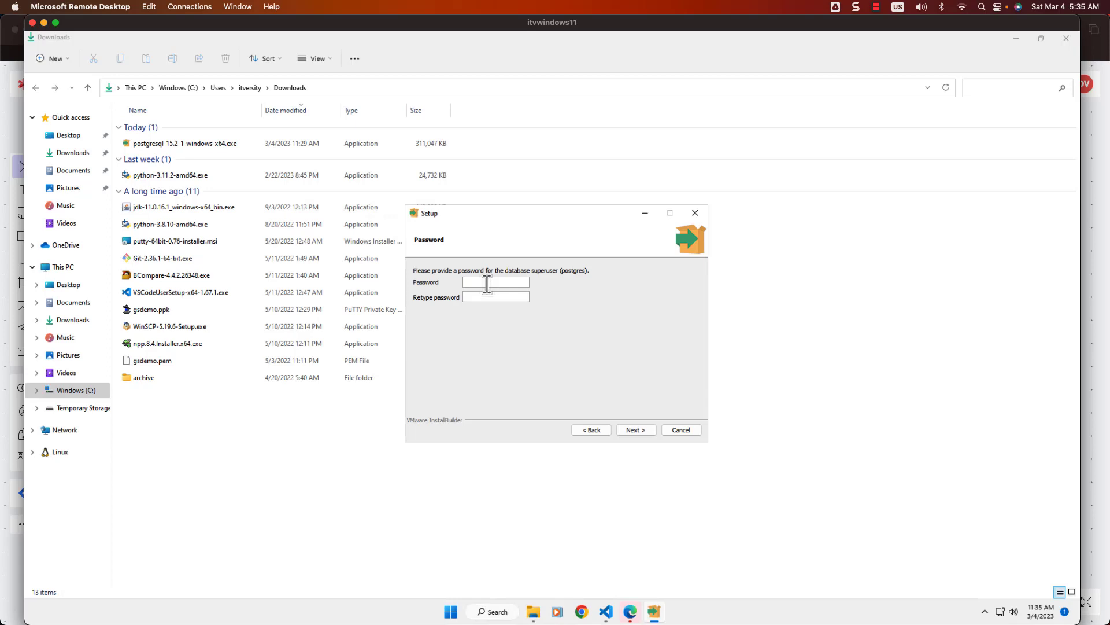
Step: Enter the postgres superuser password, keep port 5432 and the default locale
click(640, 431)
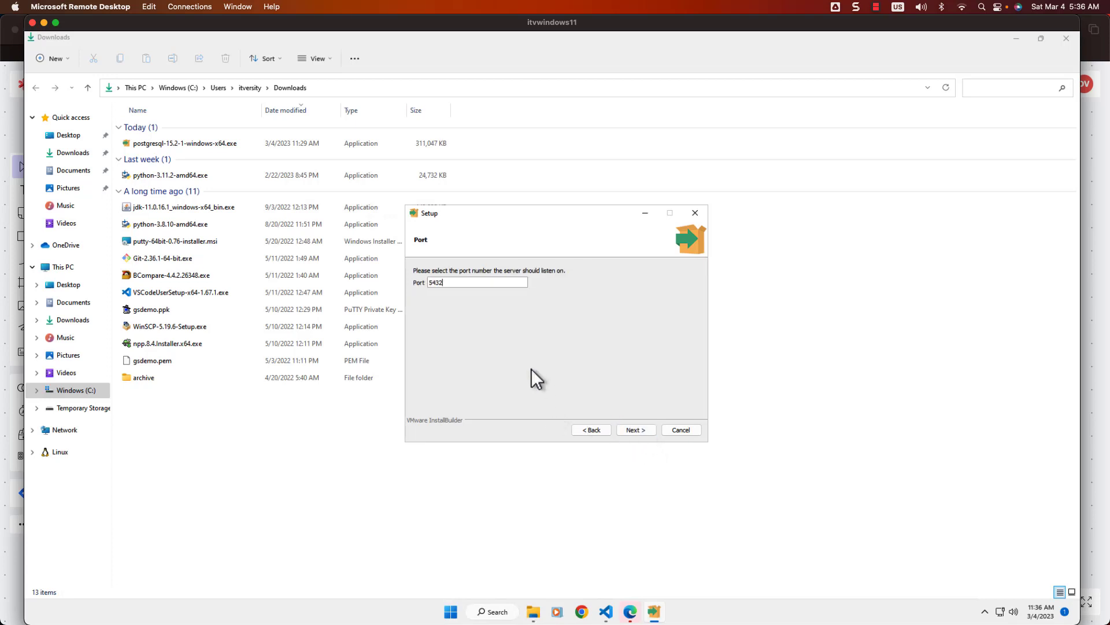
click(465, 284)
click(636, 428)
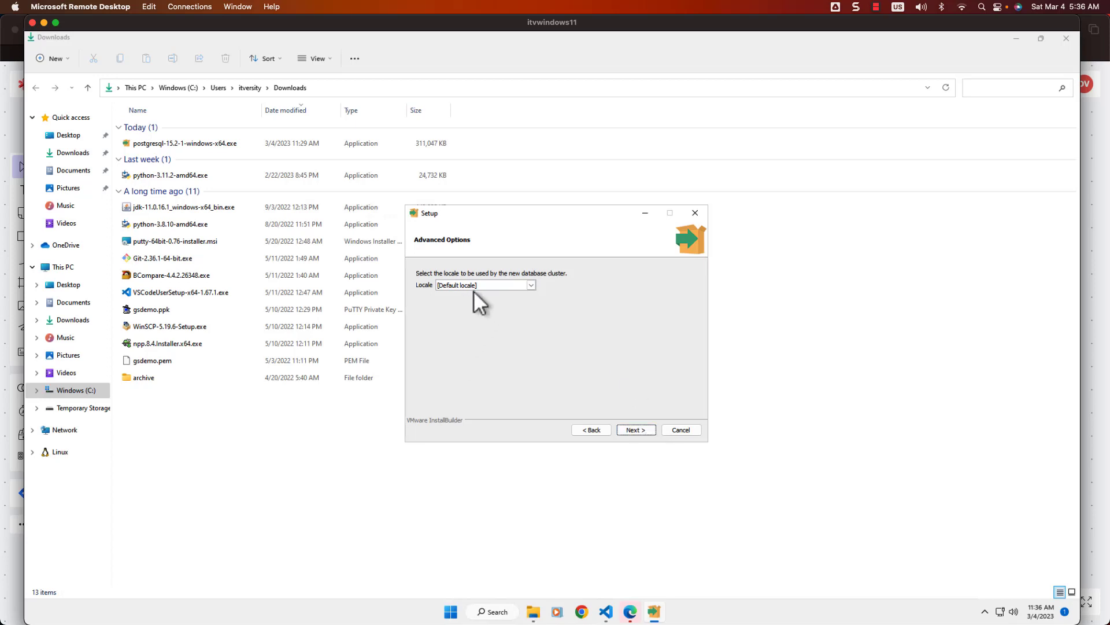
click(648, 431)
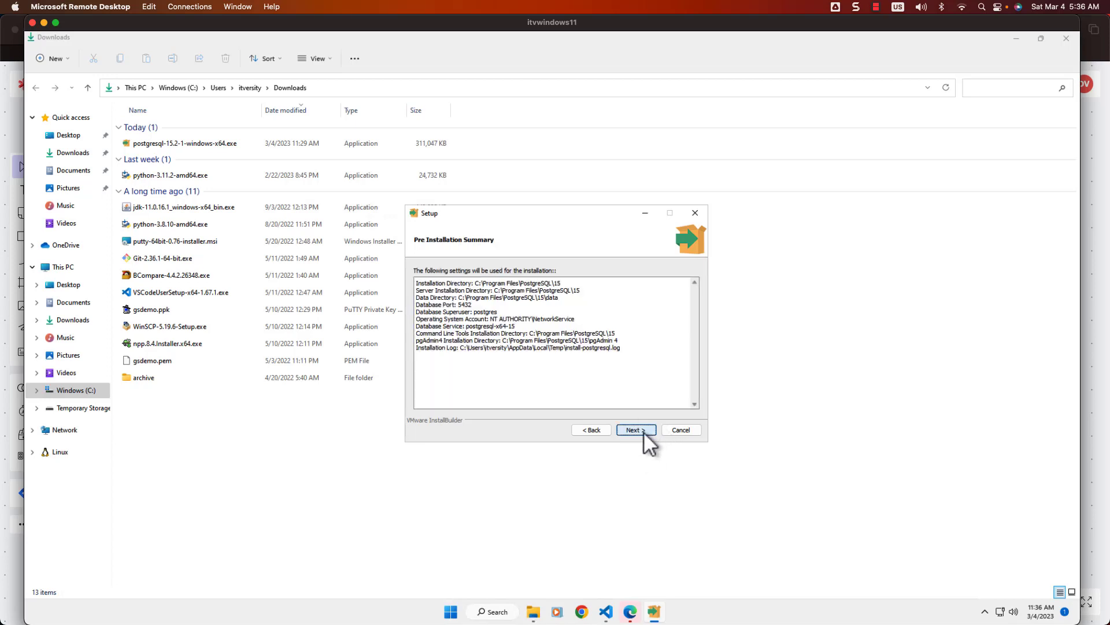
Step: Complete the PostgreSQL 15 installation, then select the pgAdmin box in the Lucidspark diagram
click(642, 430)
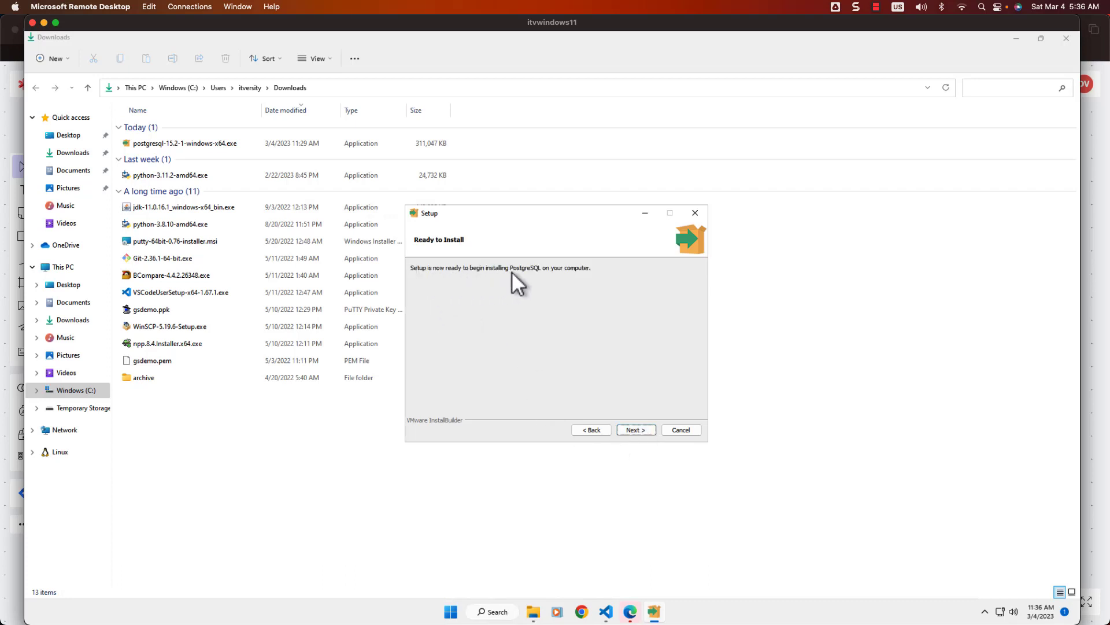
click(640, 429)
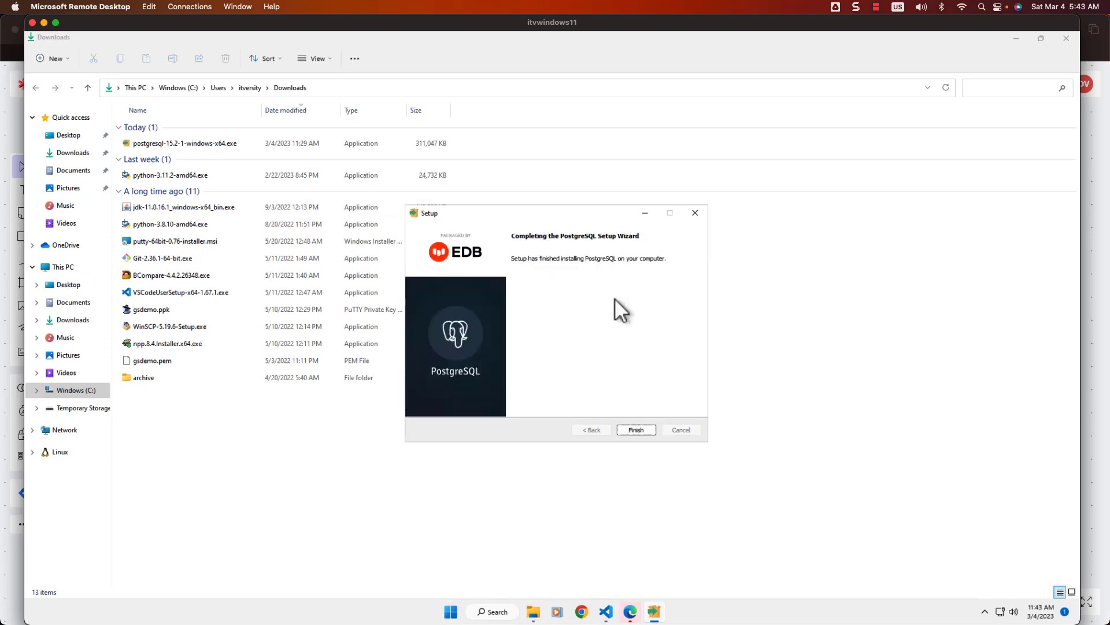
click(636, 429)
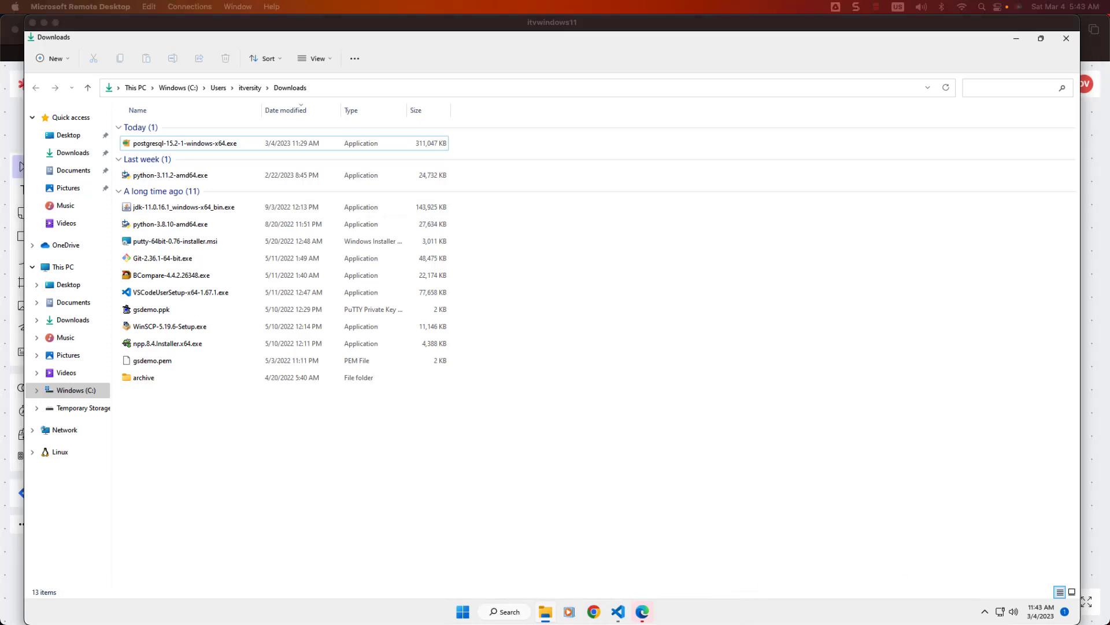
click(5, 539)
click(339, 315)
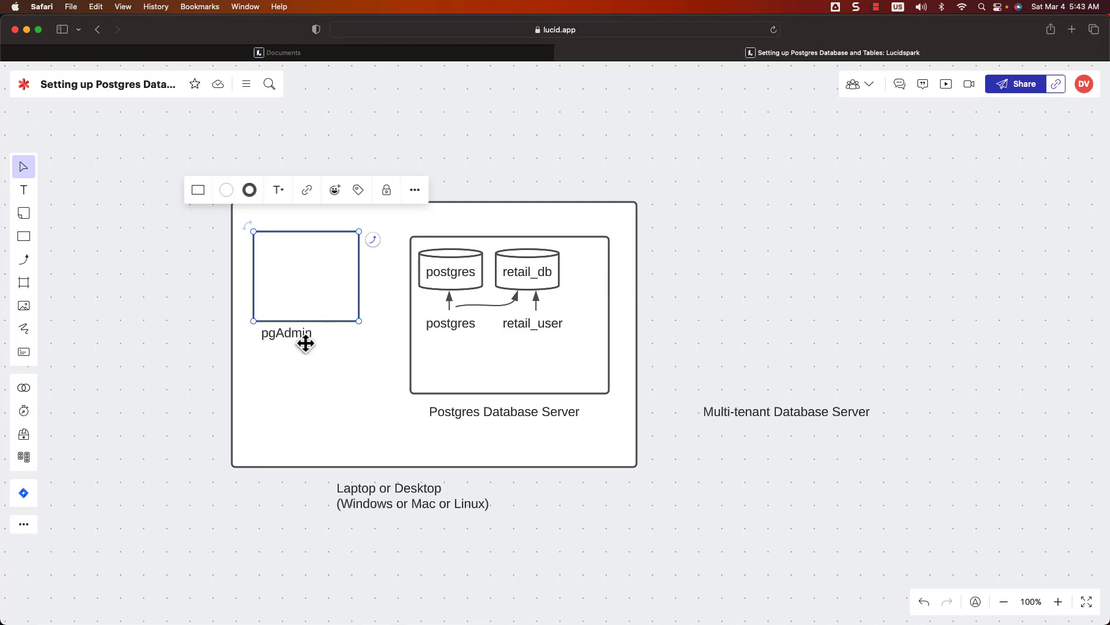
Step: Highlight the pgAdmin label and box, then return to Windows with search open
click(280, 336)
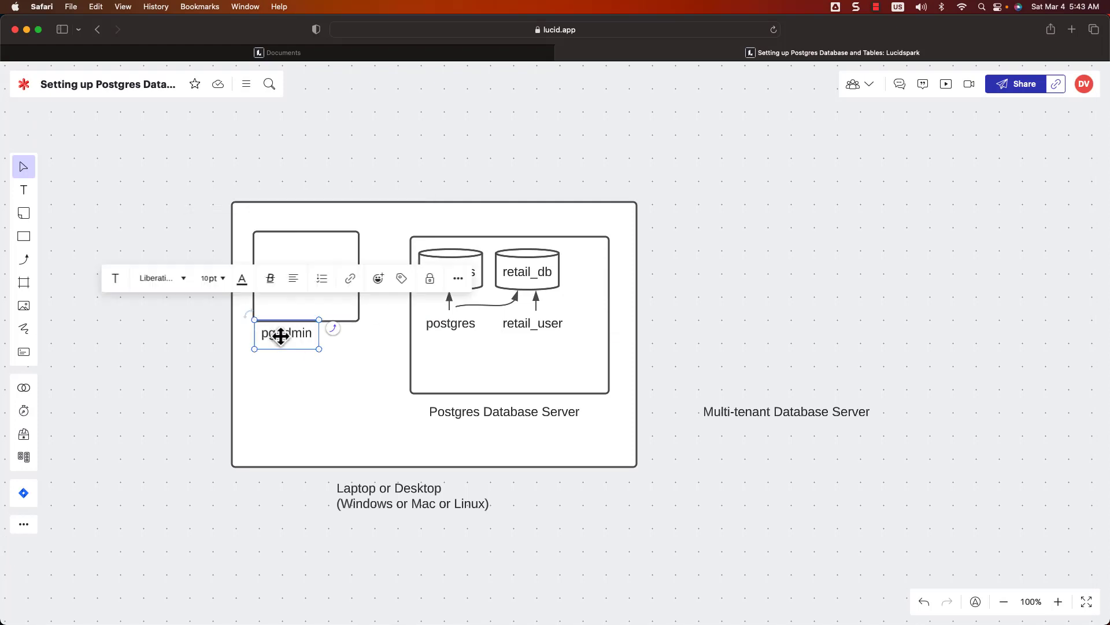
click(318, 308)
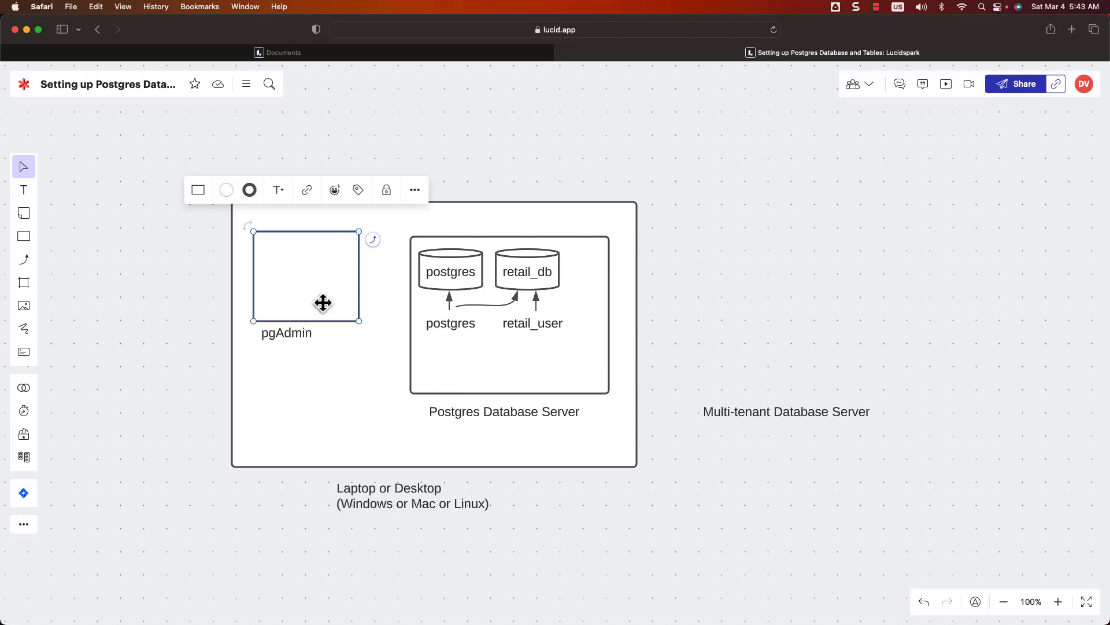
key(super+Tab)
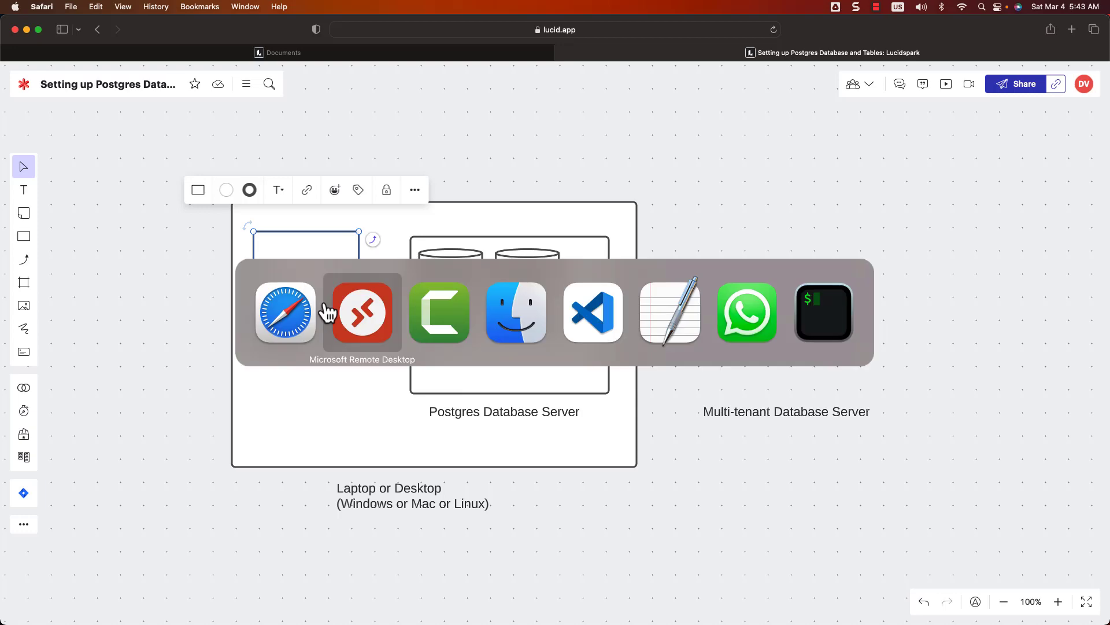
click(506, 610)
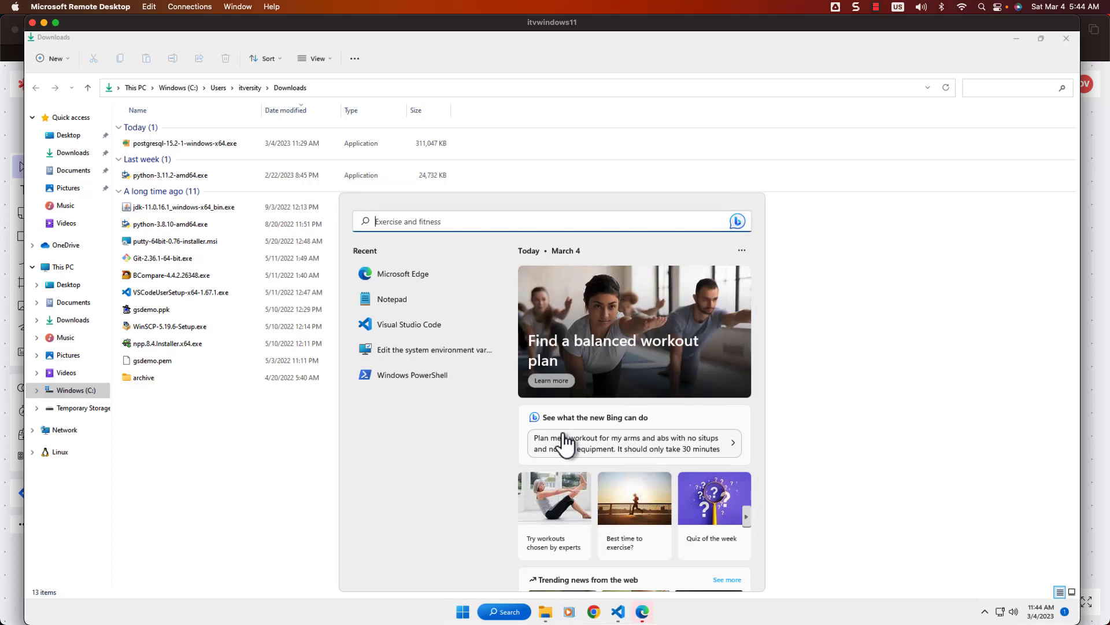
Step: Launch pgAdmin 4 via 'pgad' search, set its master password, and maximize the window
text(pgad)
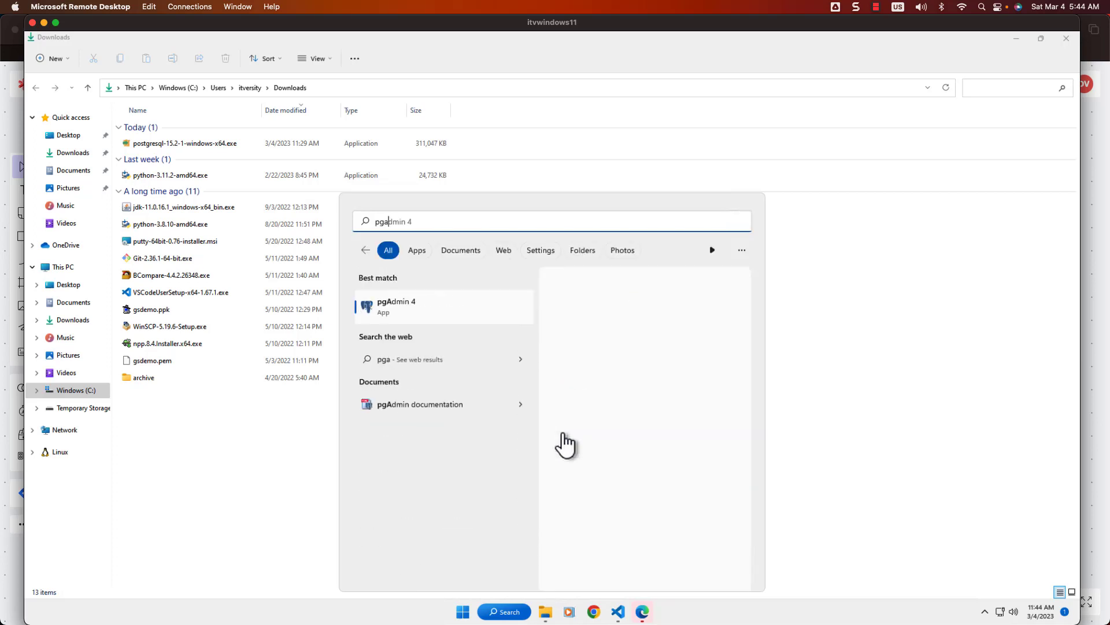
click(417, 310)
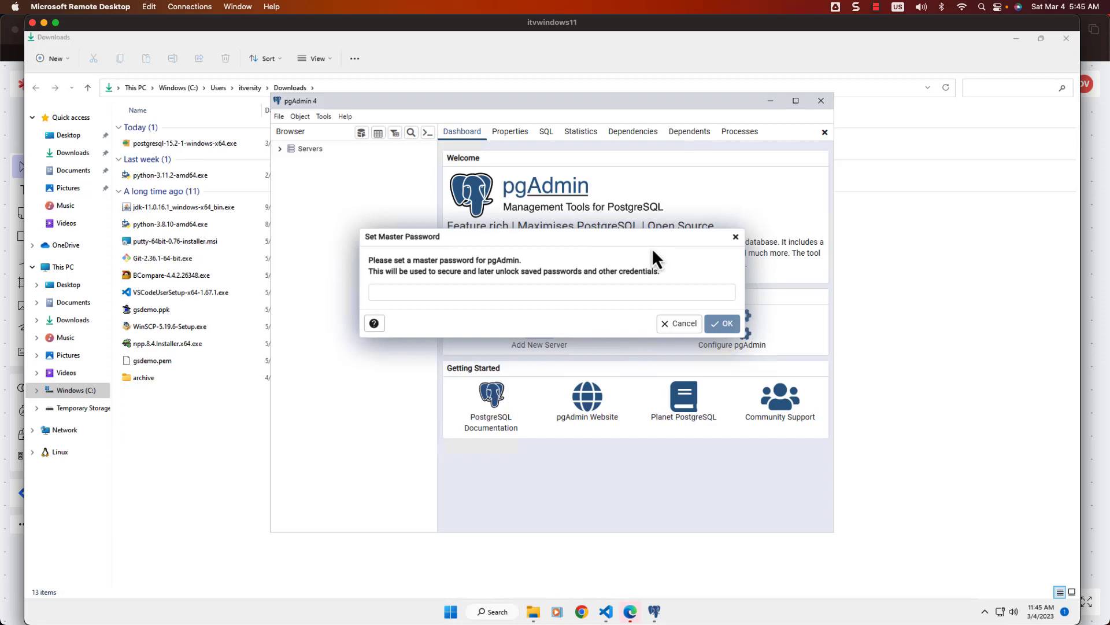
click(539, 297)
click(533, 295)
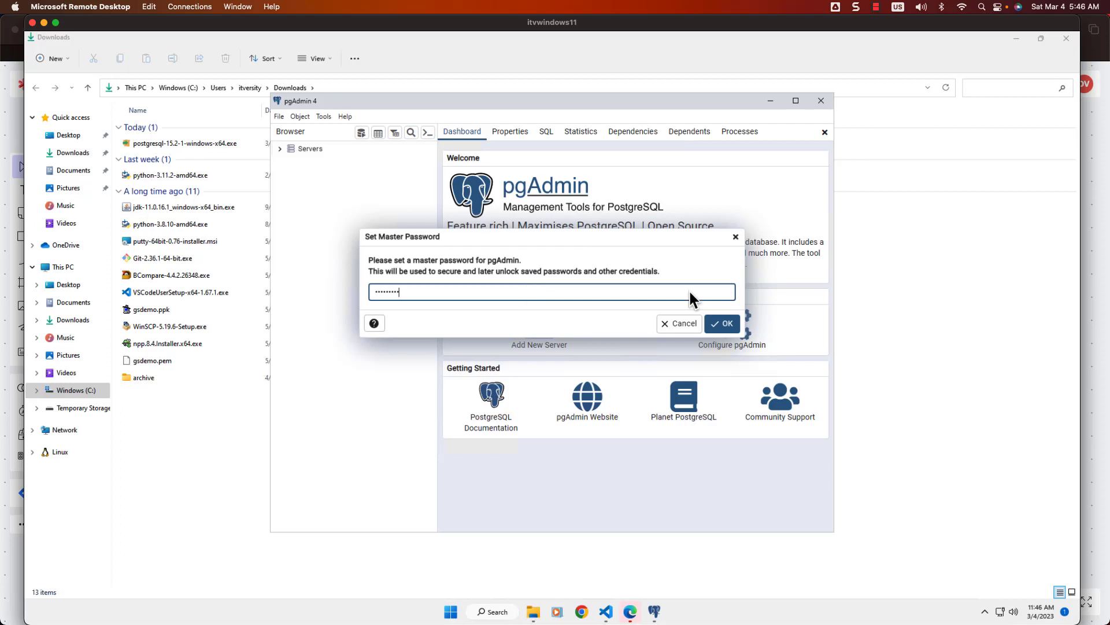
click(730, 325)
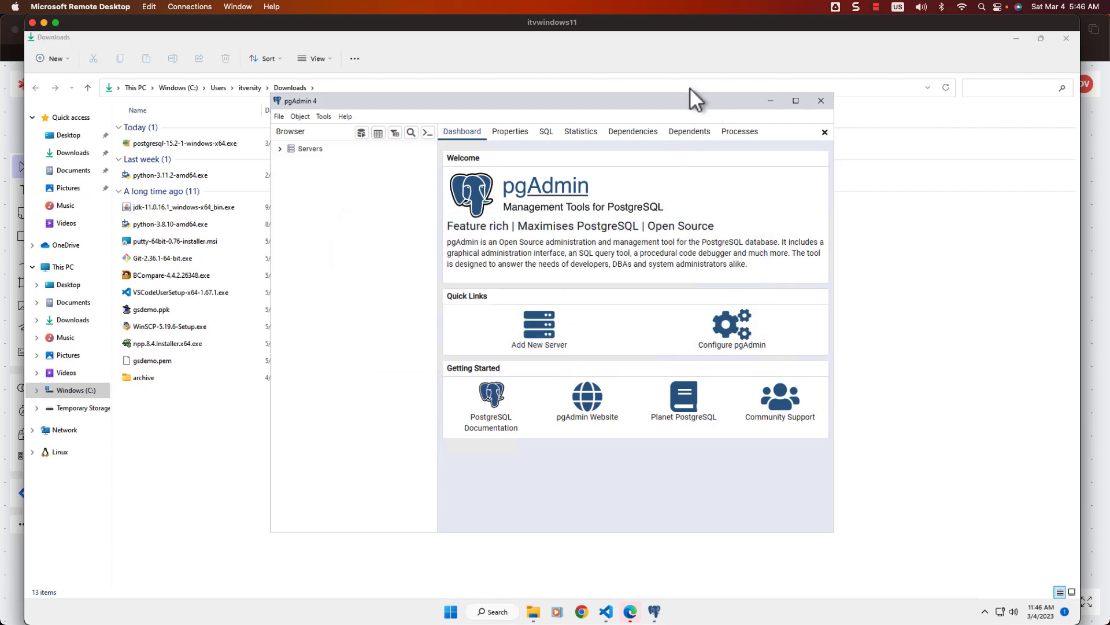
double_click(654, 106)
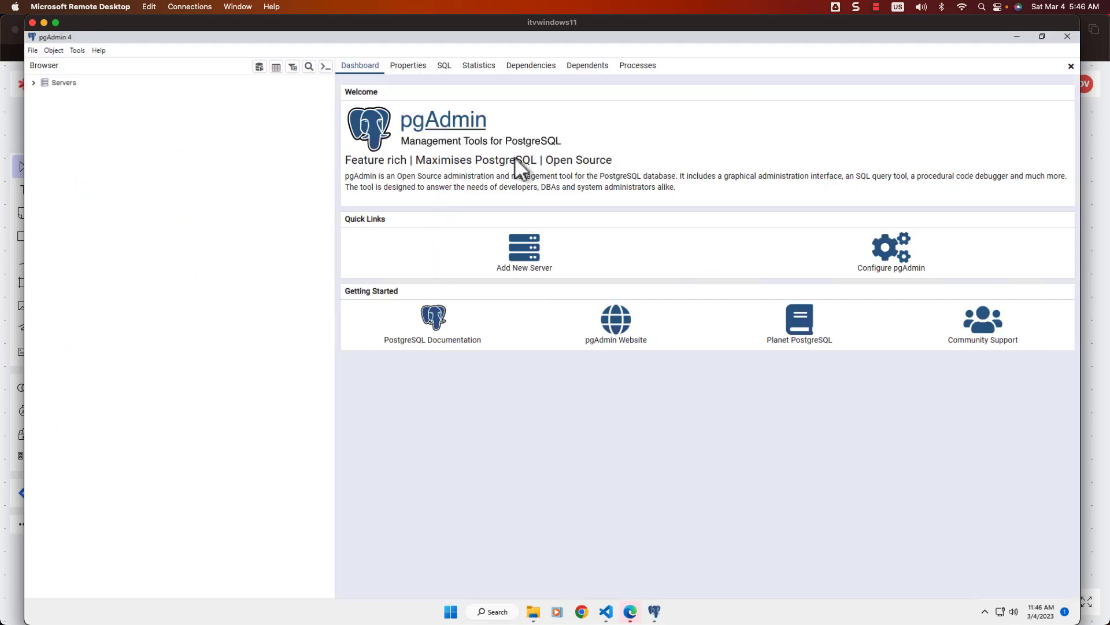
Step: Connect pgAdmin to the PostgreSQL 15 server, entering its password with Save Password ticked
click(34, 85)
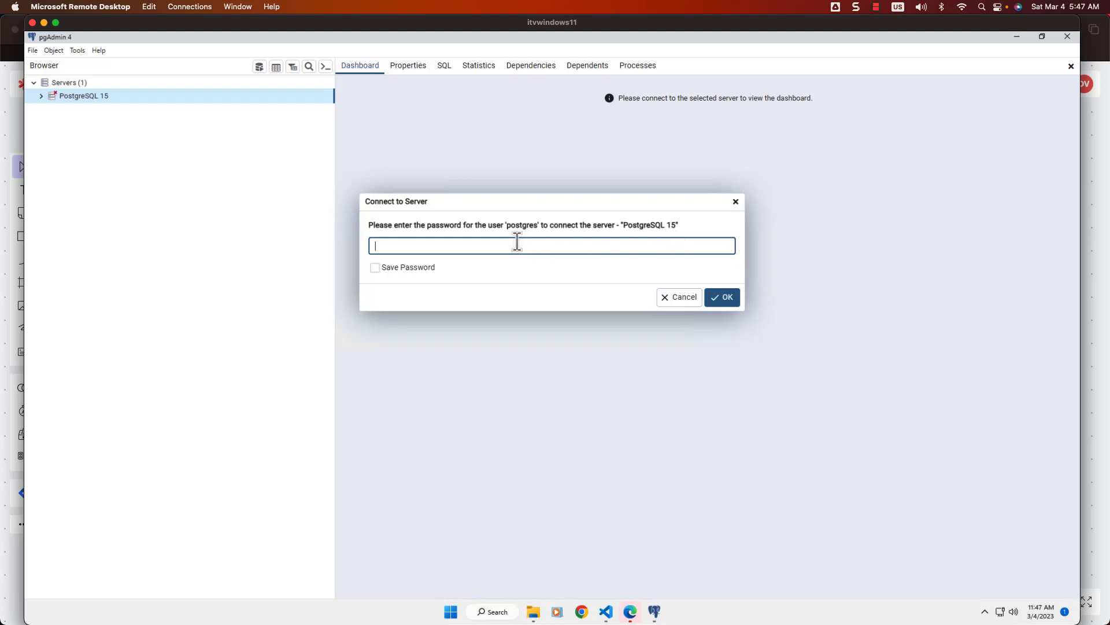
click(375, 267)
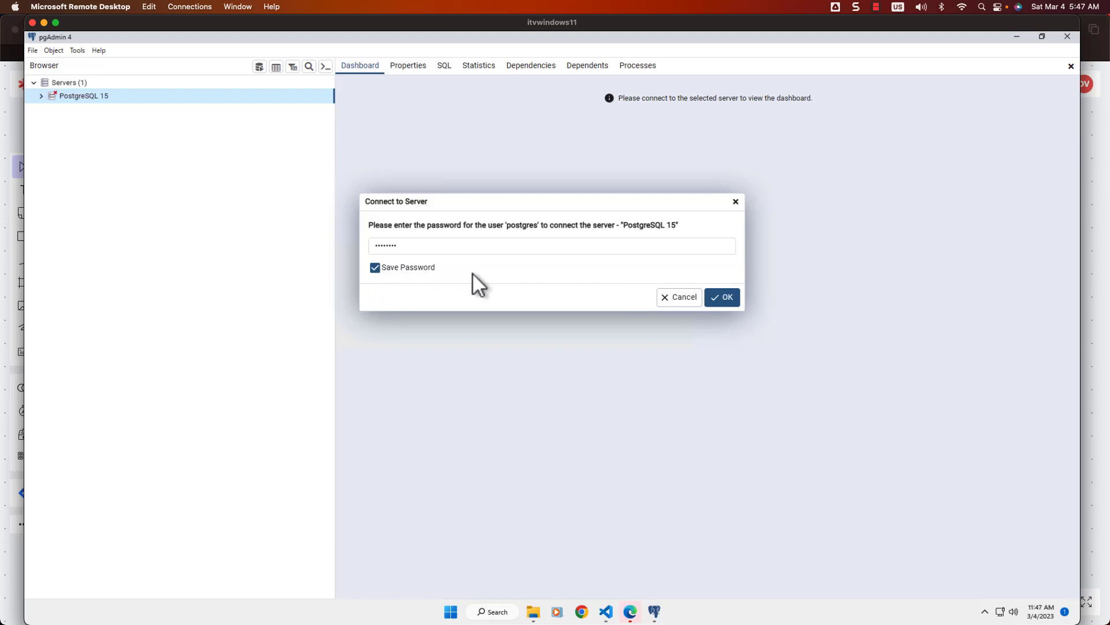
click(723, 299)
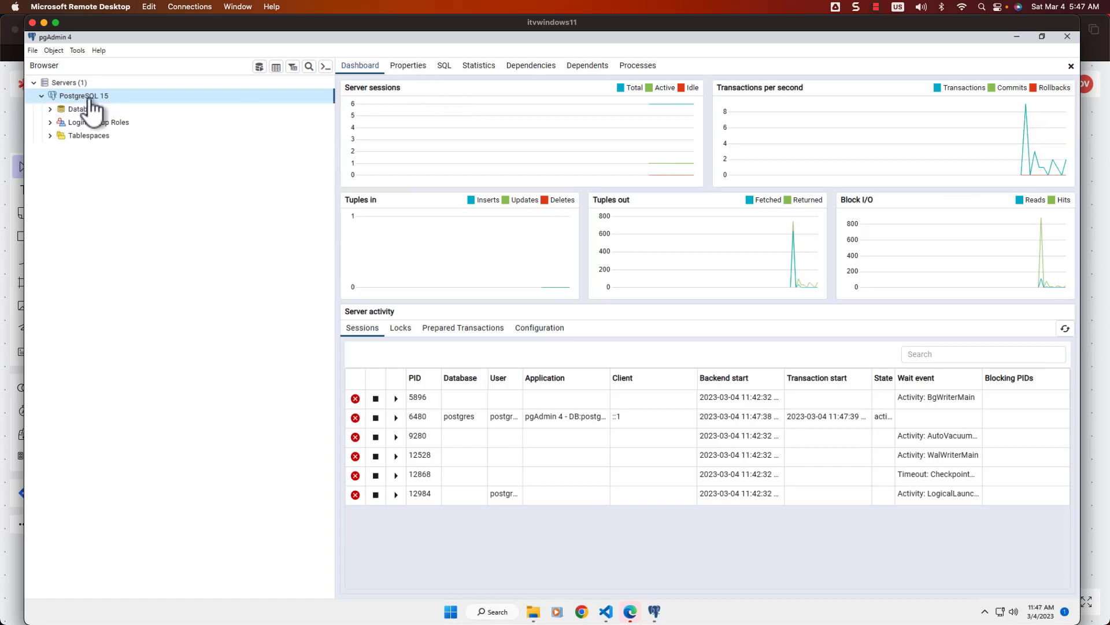
click(13, 133)
Step: Delete the retail_db cylinder, the retail_user label and their leftover connector arrows
click(447, 345)
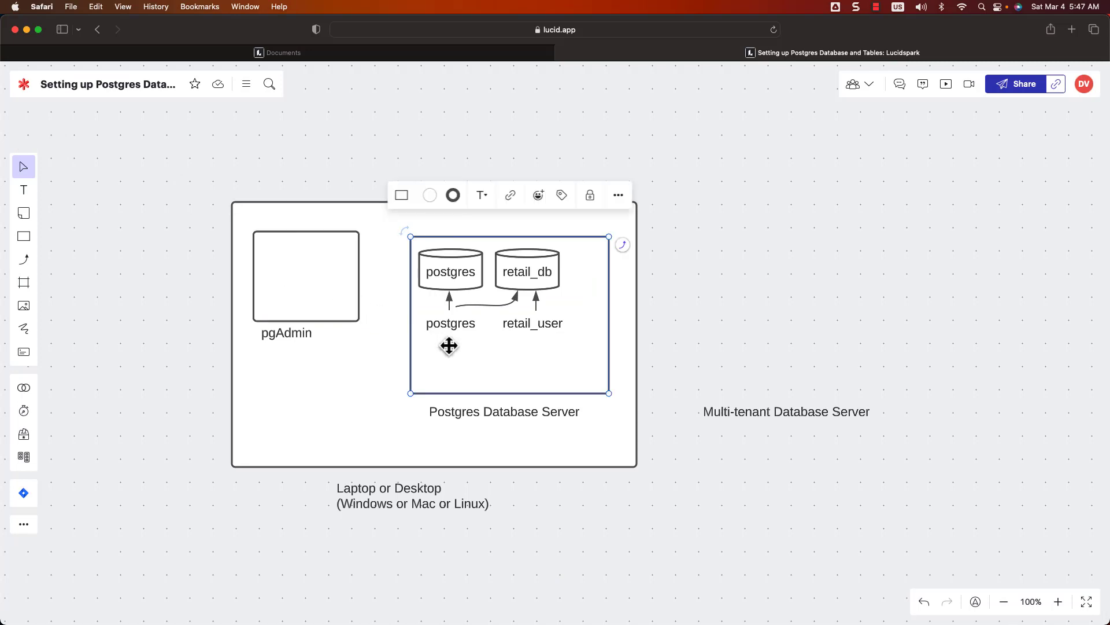
click(532, 285)
shift+click(539, 326)
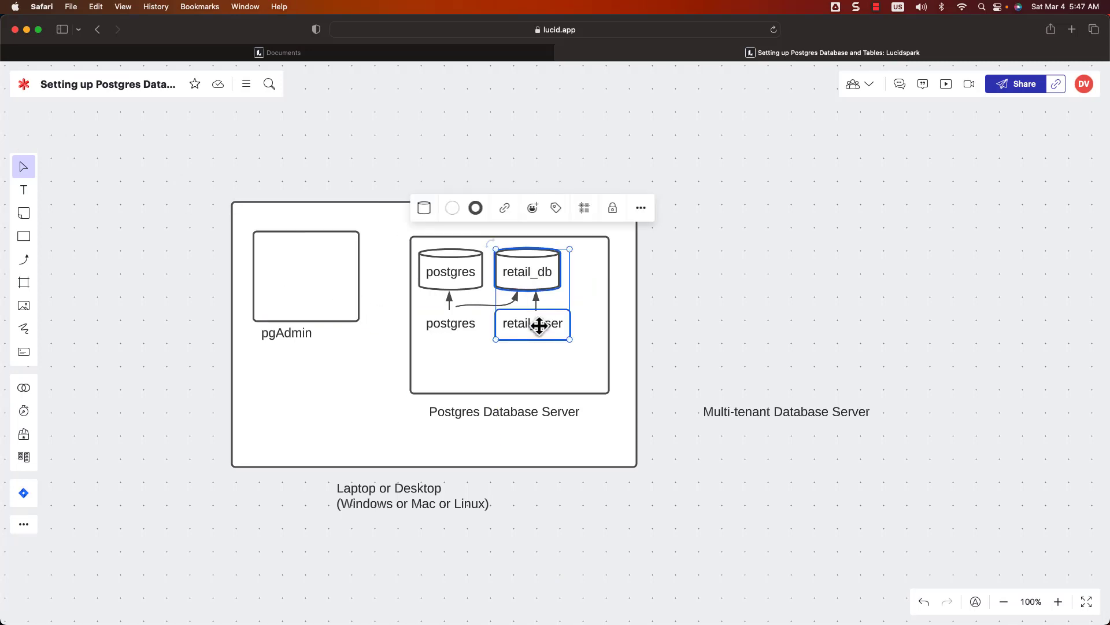
key(BackSpace)
click(504, 296)
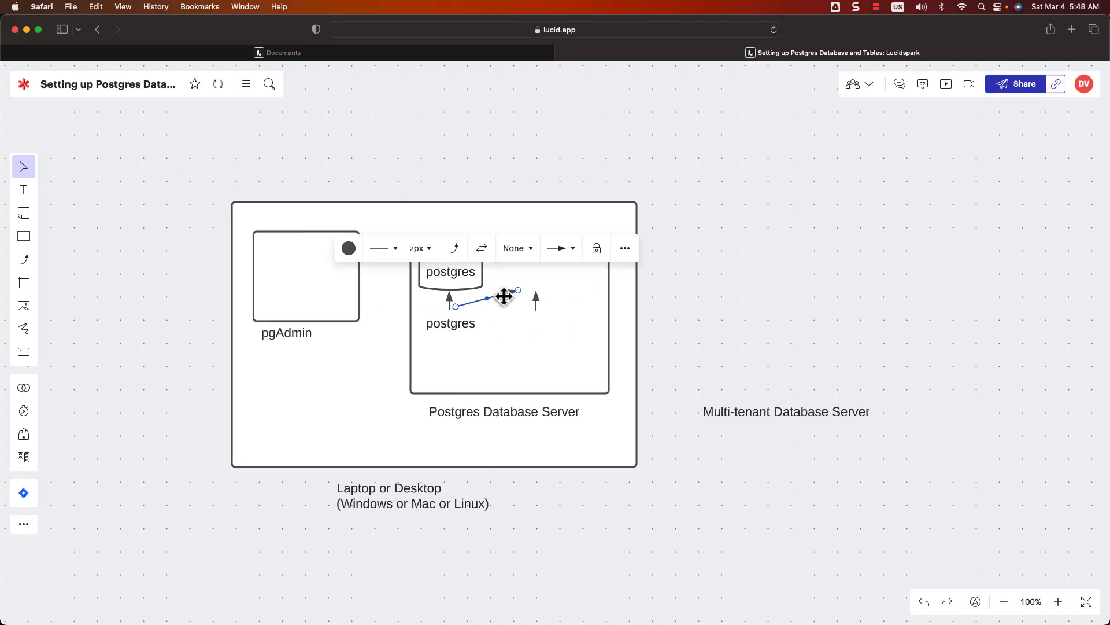
key(BackSpace)
click(537, 301)
key(BackSpace)
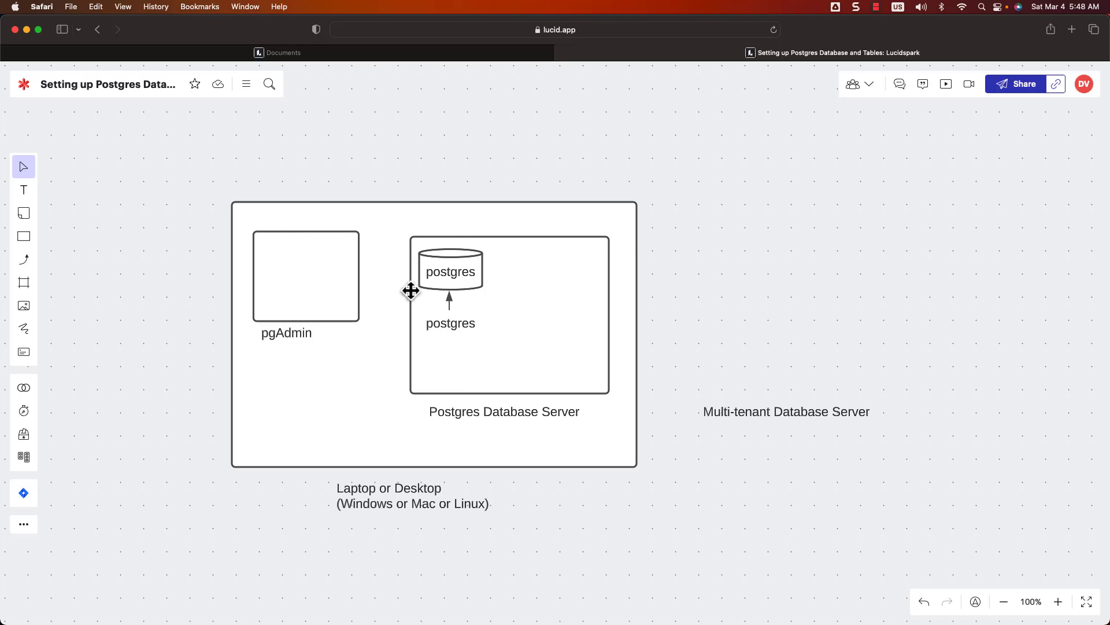
Step: Check the remaining server box and postgres shapes, then switch back to the remote pgAdmin window
click(472, 367)
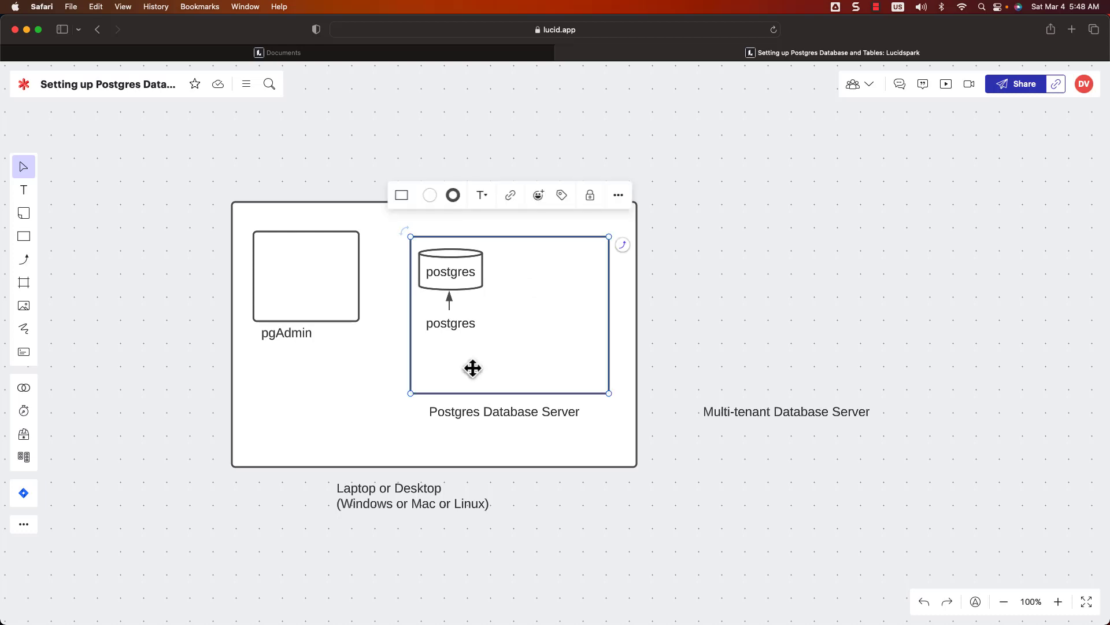
click(303, 294)
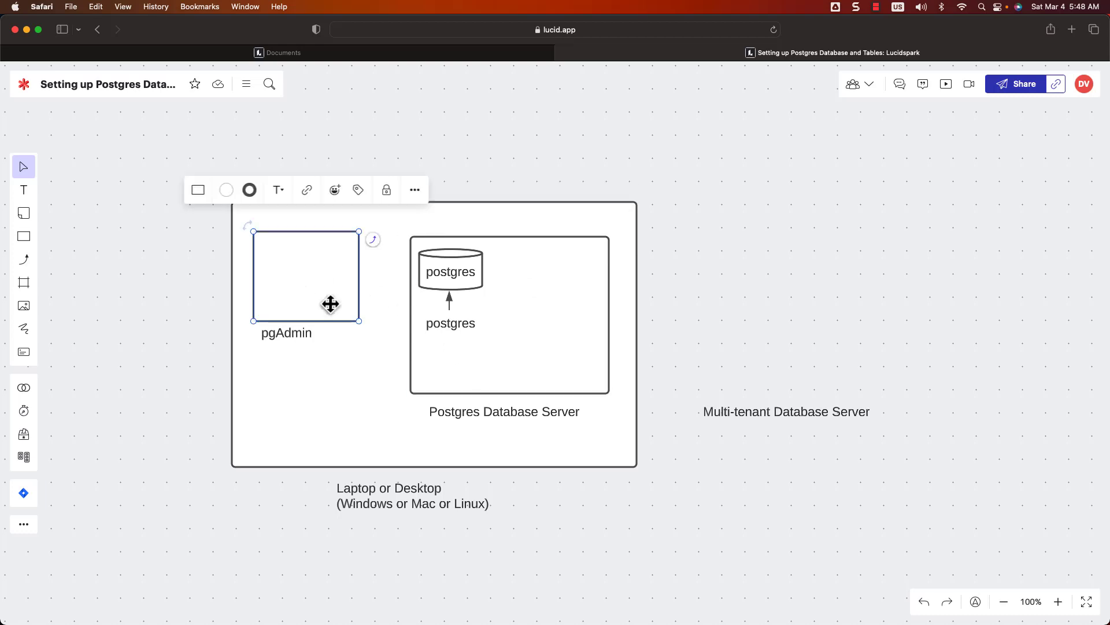
click(462, 358)
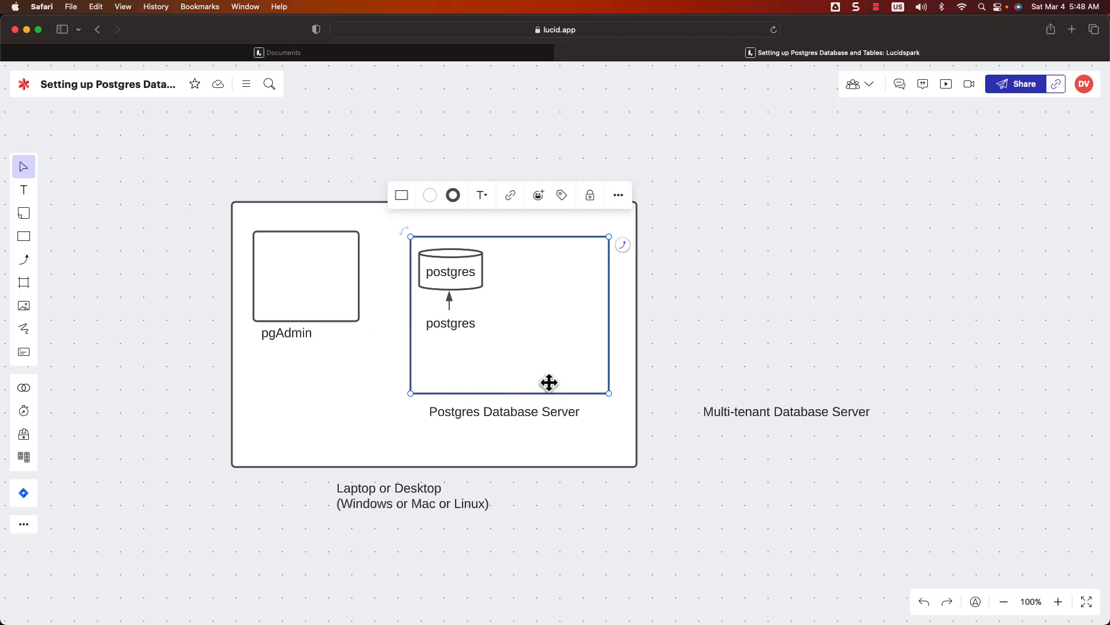
click(467, 279)
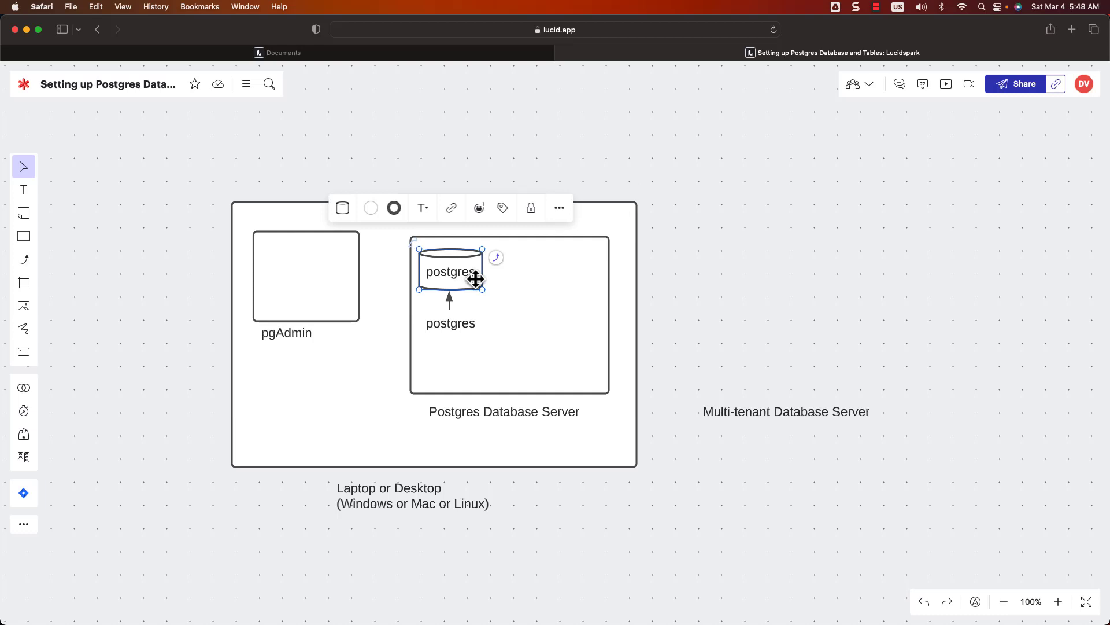
click(453, 324)
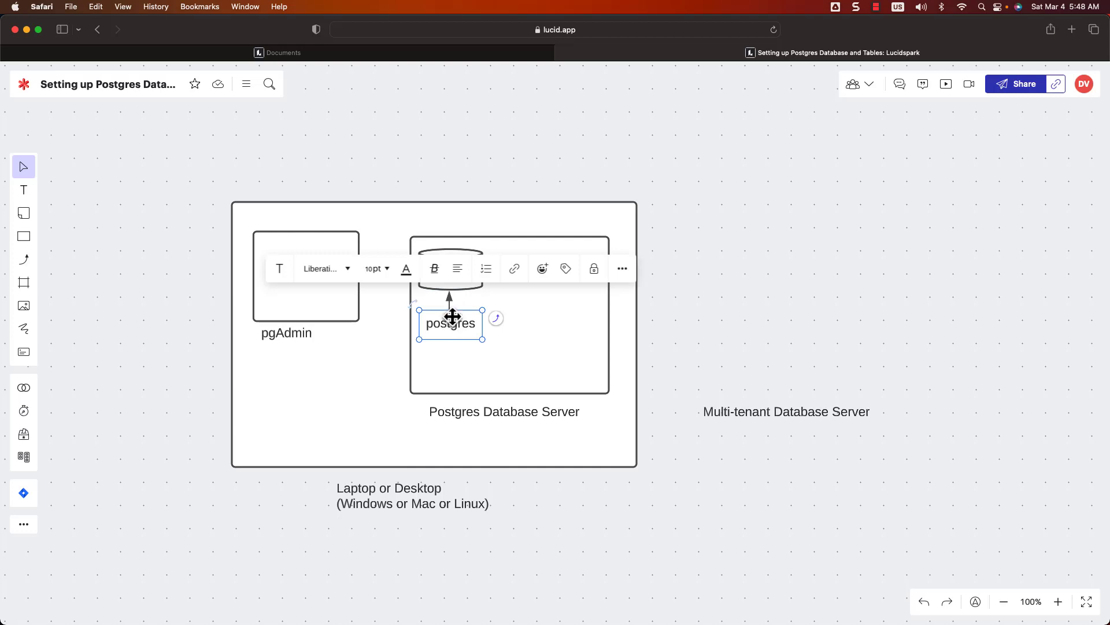
click(458, 286)
key(super+Tab)
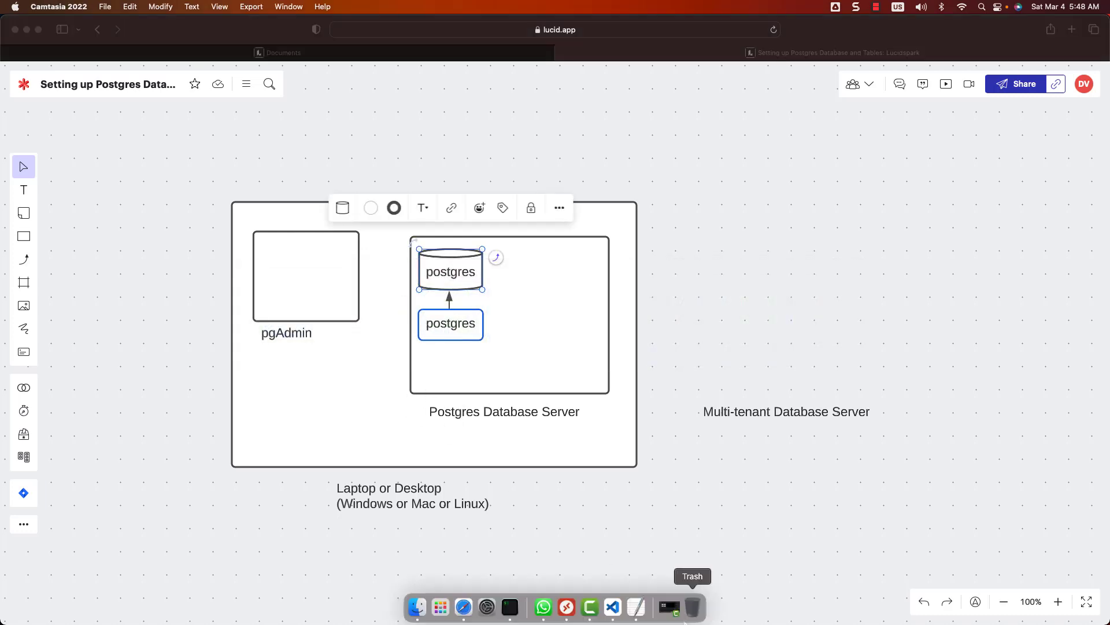
click(567, 606)
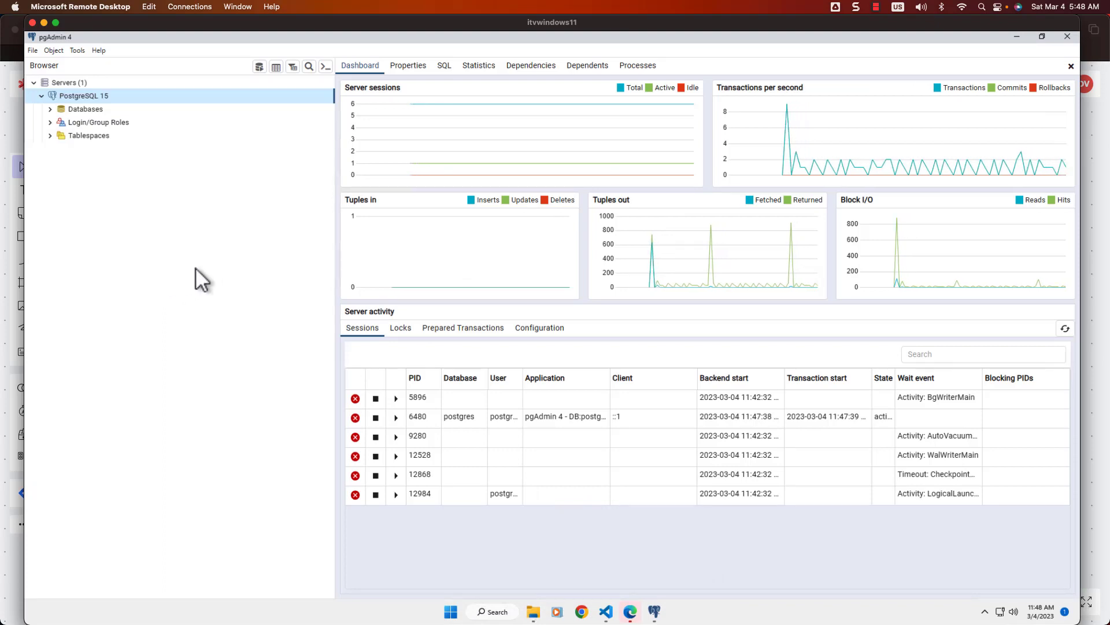
Step: Open a Query Tool on the postgres database under Databases, then collapse the PostgreSQL 15 node
click(52, 110)
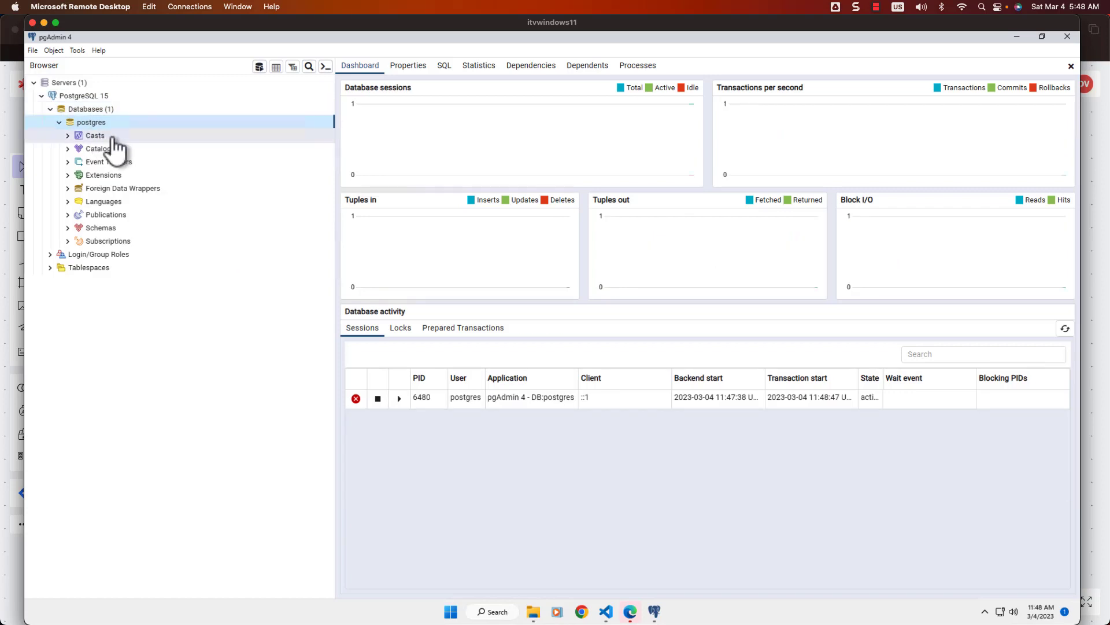
click(59, 123)
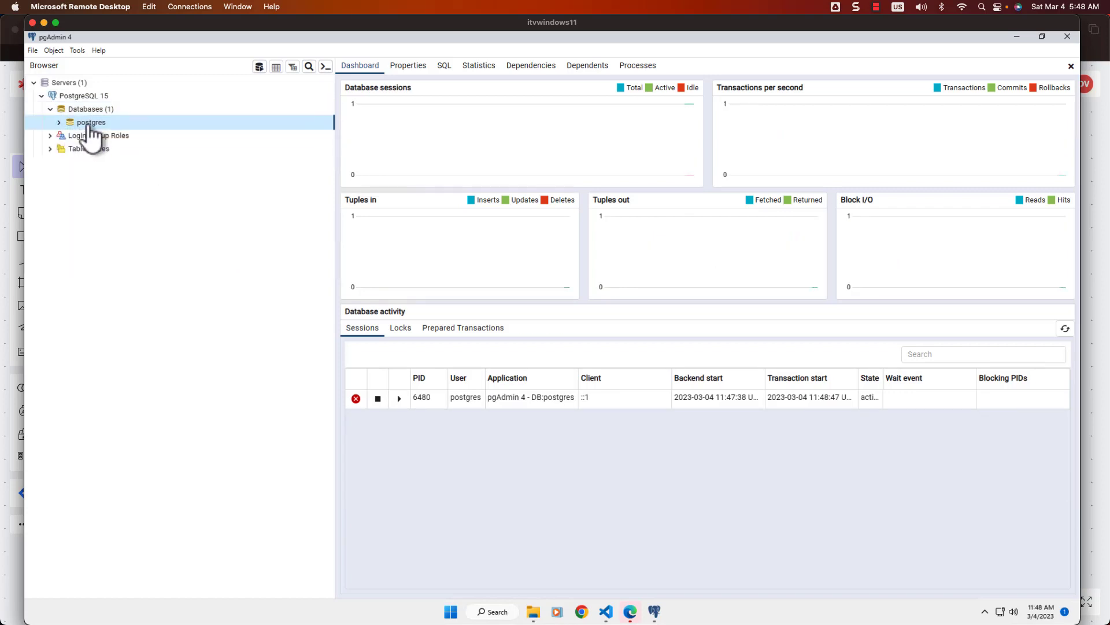
right_click(89, 130)
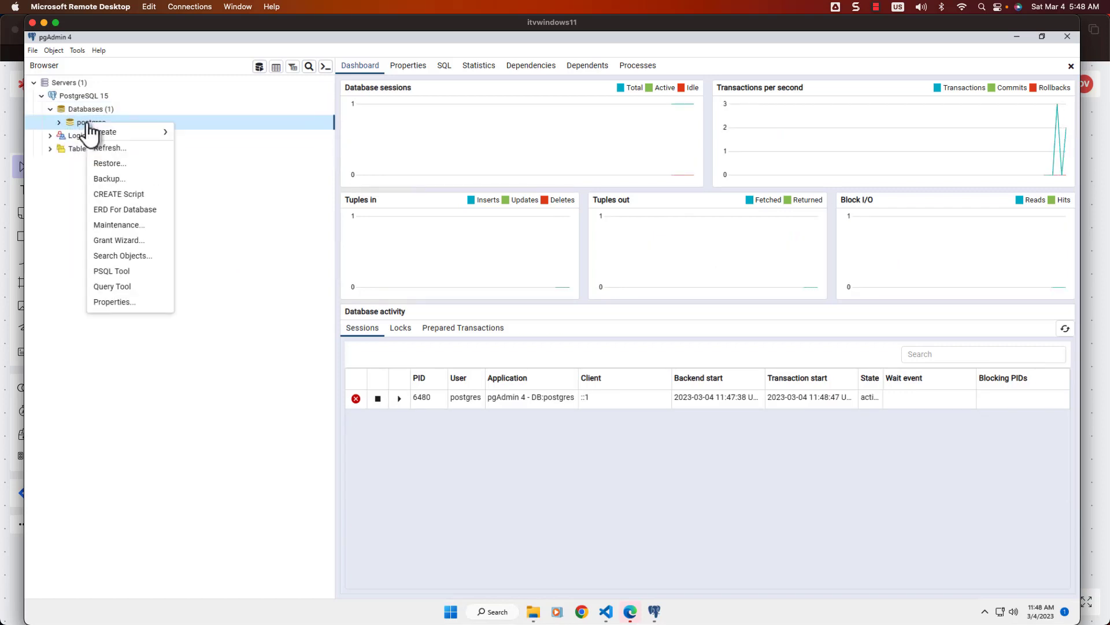
click(116, 286)
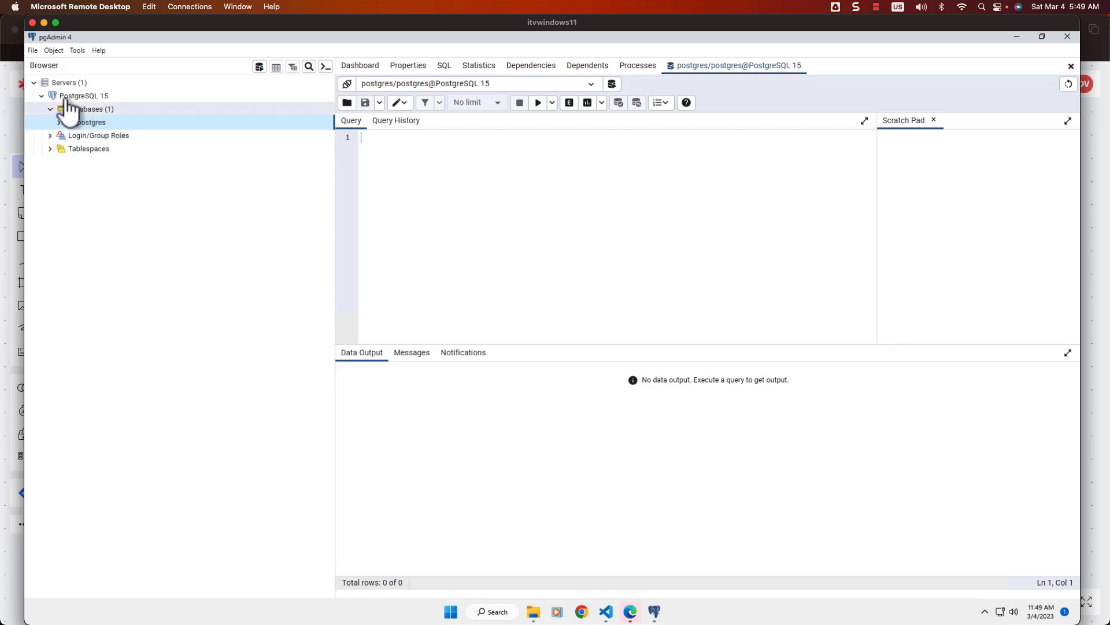
click(41, 96)
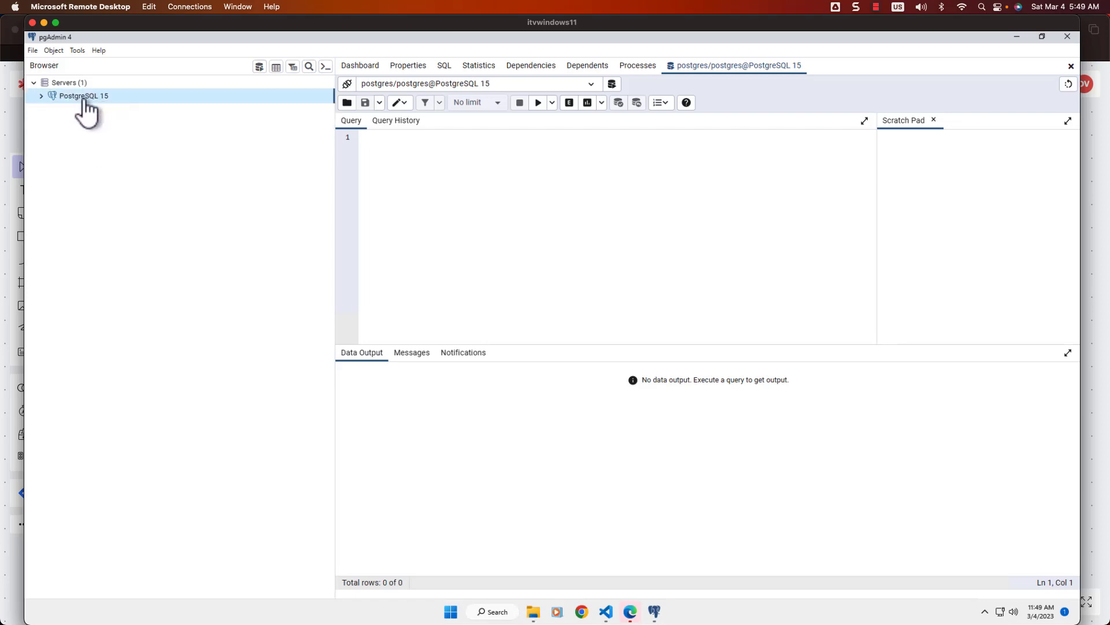
Step: Open the PostgreSQL 15 server properties and inspect the Name, host localhost and port 5432
right_click(84, 99)
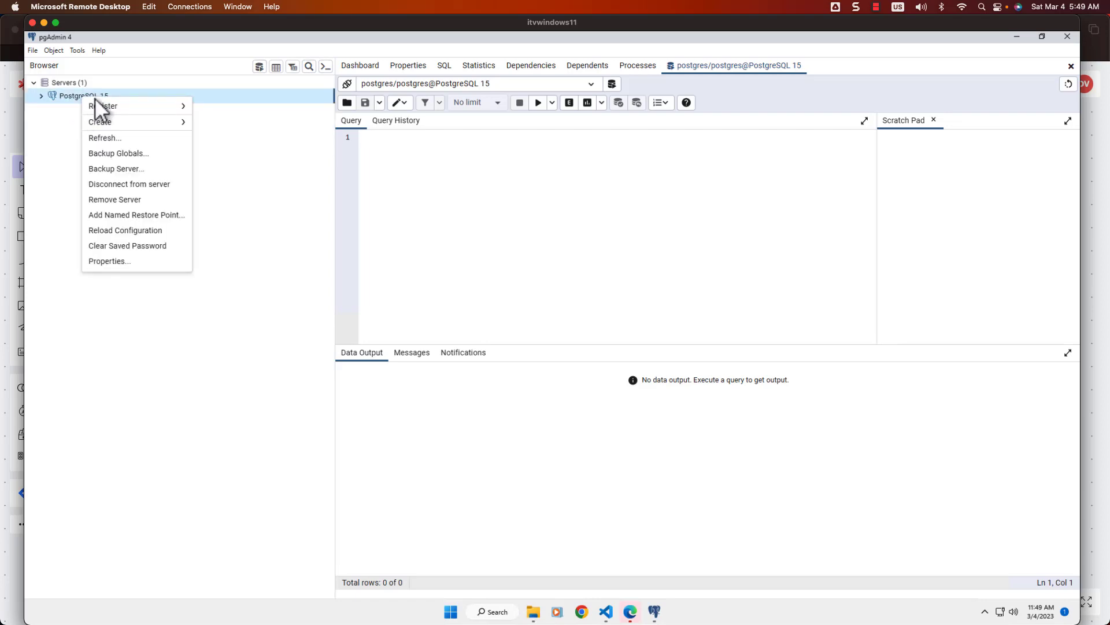
click(110, 260)
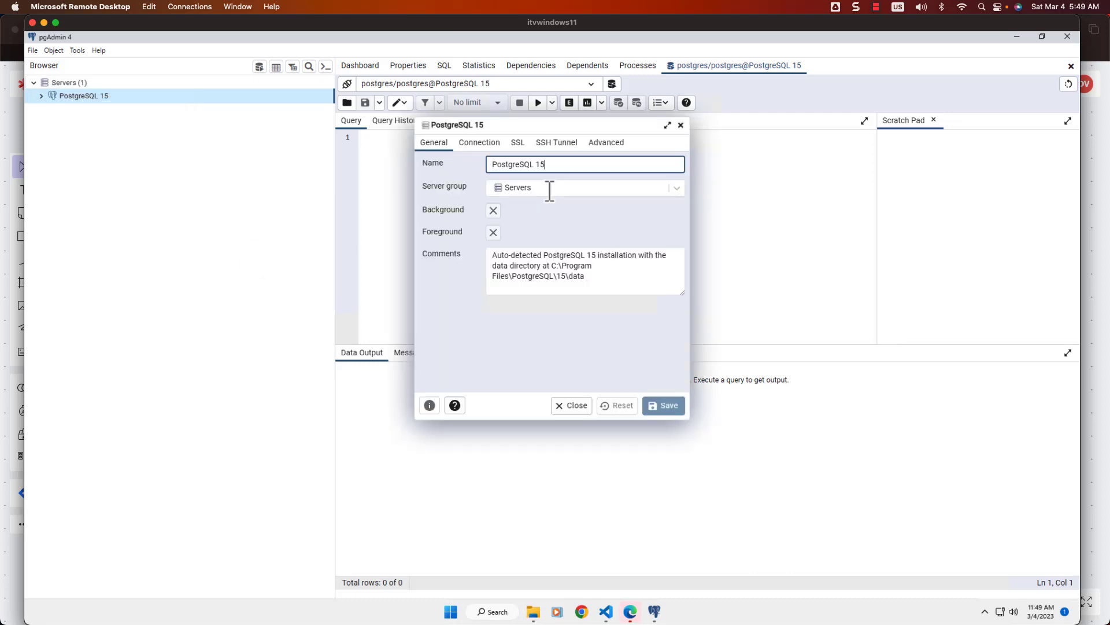
drag(545, 164, 484, 165)
click(480, 142)
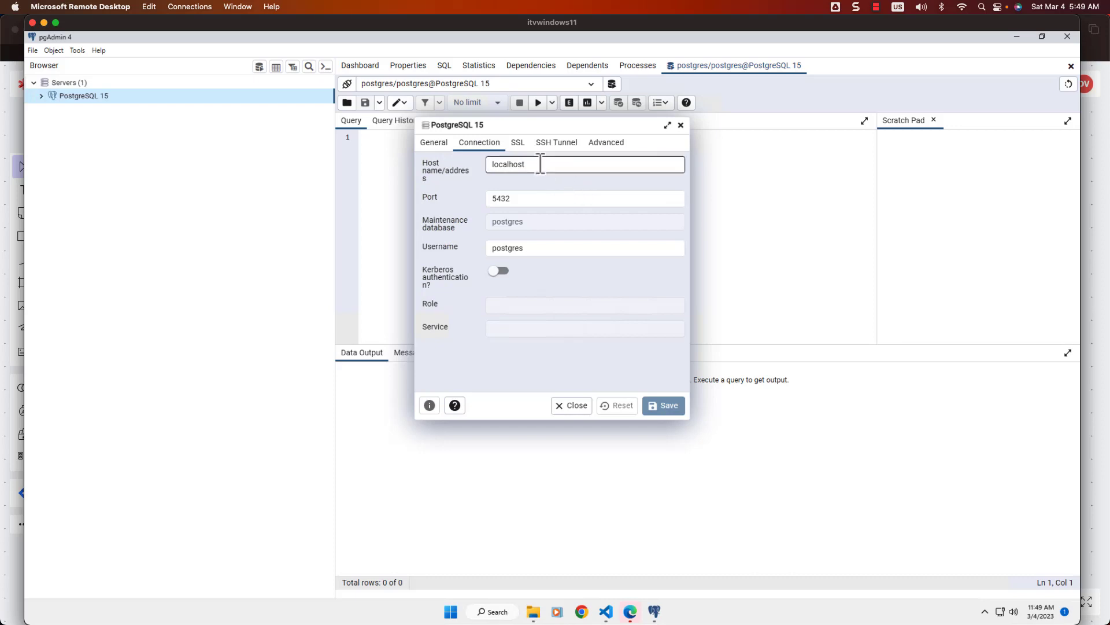
drag(538, 165, 488, 166)
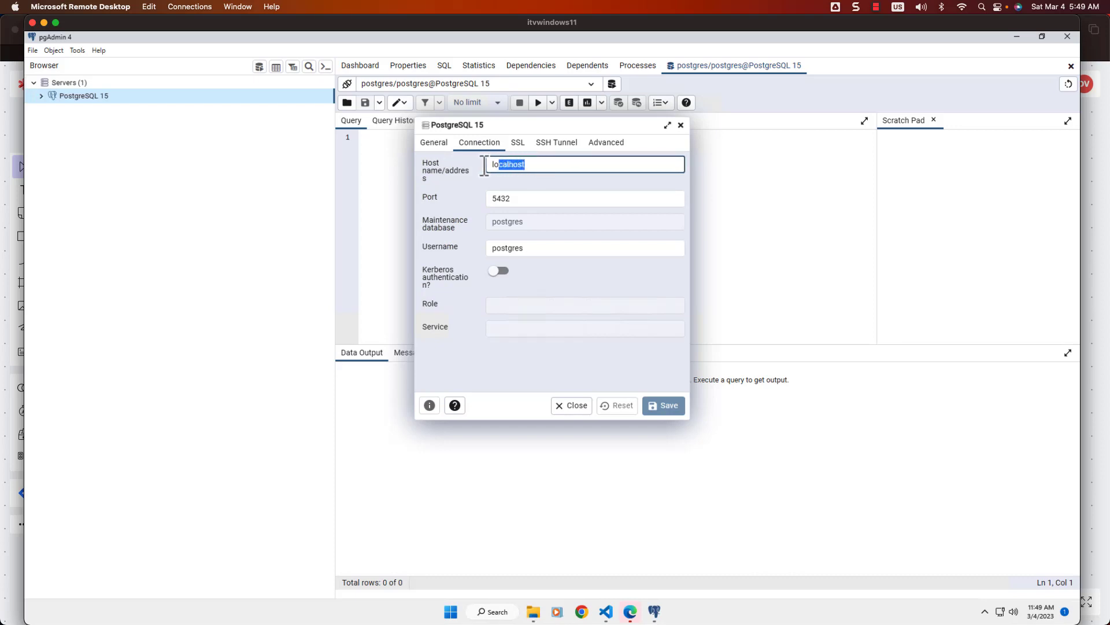
click(533, 198)
double_click(502, 198)
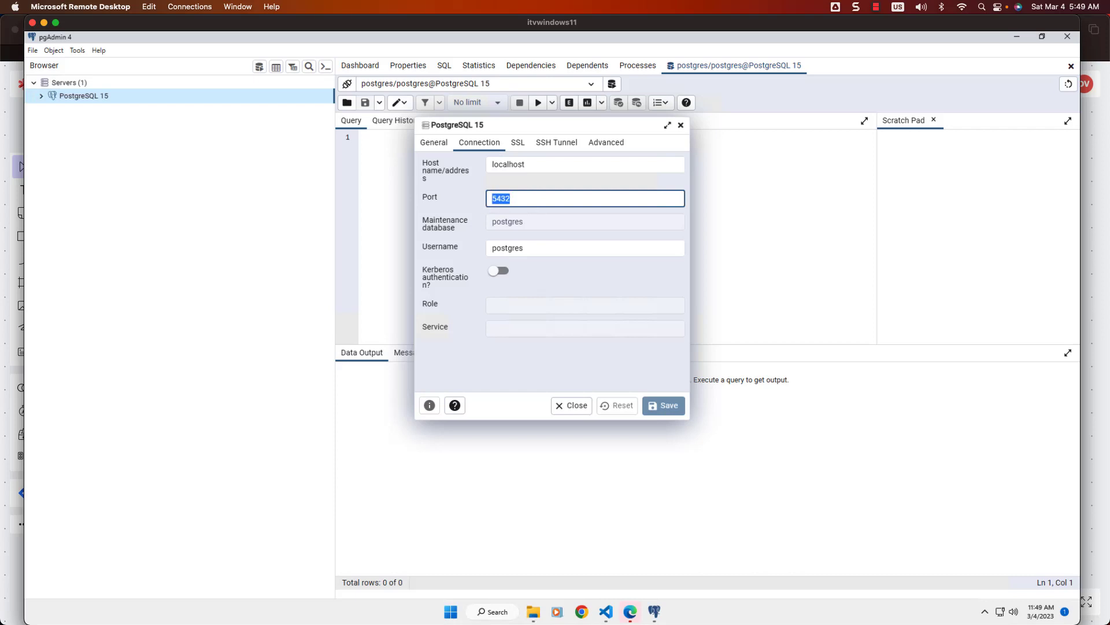
double_click(545, 164)
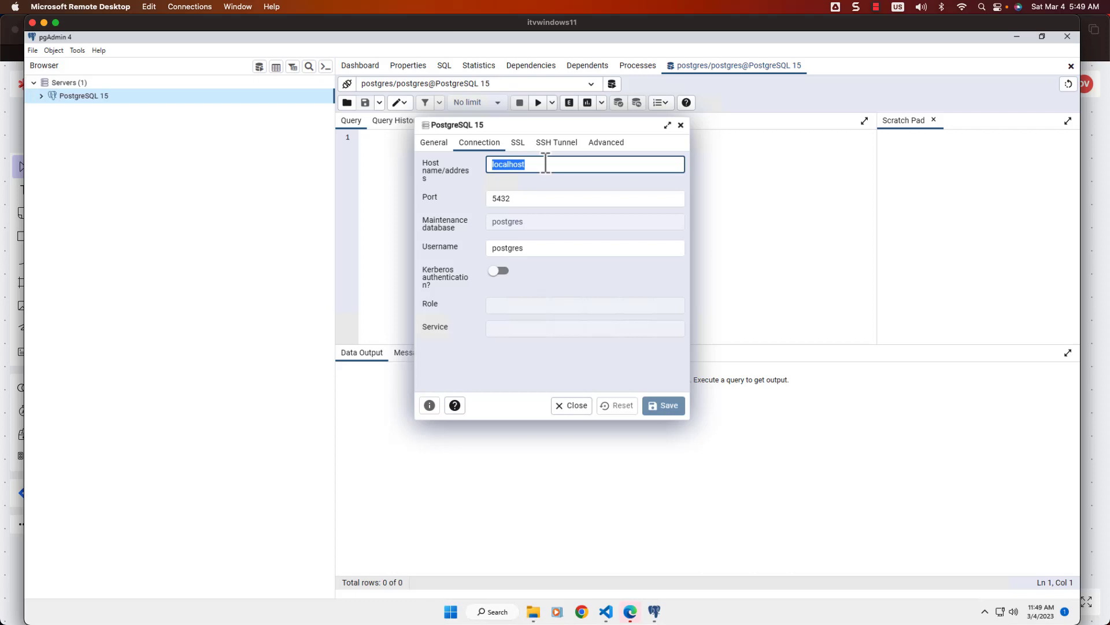
Step: Briefly edit the host field, review the maintenance database and postgres username, then close without saving
click(584, 166)
text((127)
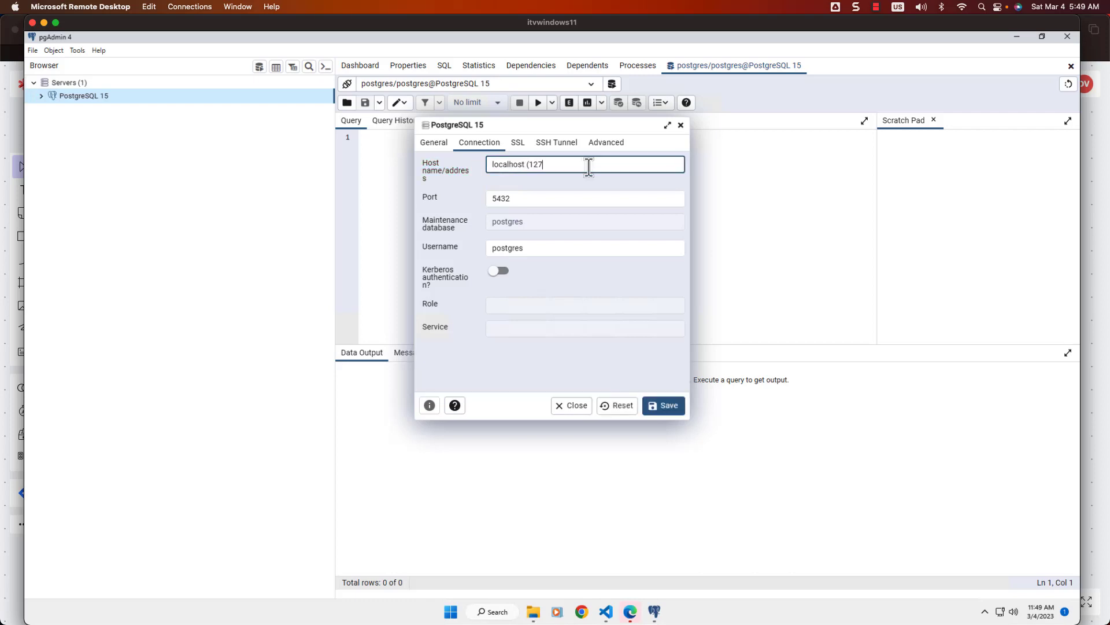
text(.0.0.1))
key(BackSpace)
key(BackSpace)
key(BackSpace)
key(BackSpace)
key(BackSpace)
key(BackSpace)
key(BackSpace)
key(BackSpace)
key(BackSpace)
key(BackSpace)
key(BackSpace)
key(BackSpace)
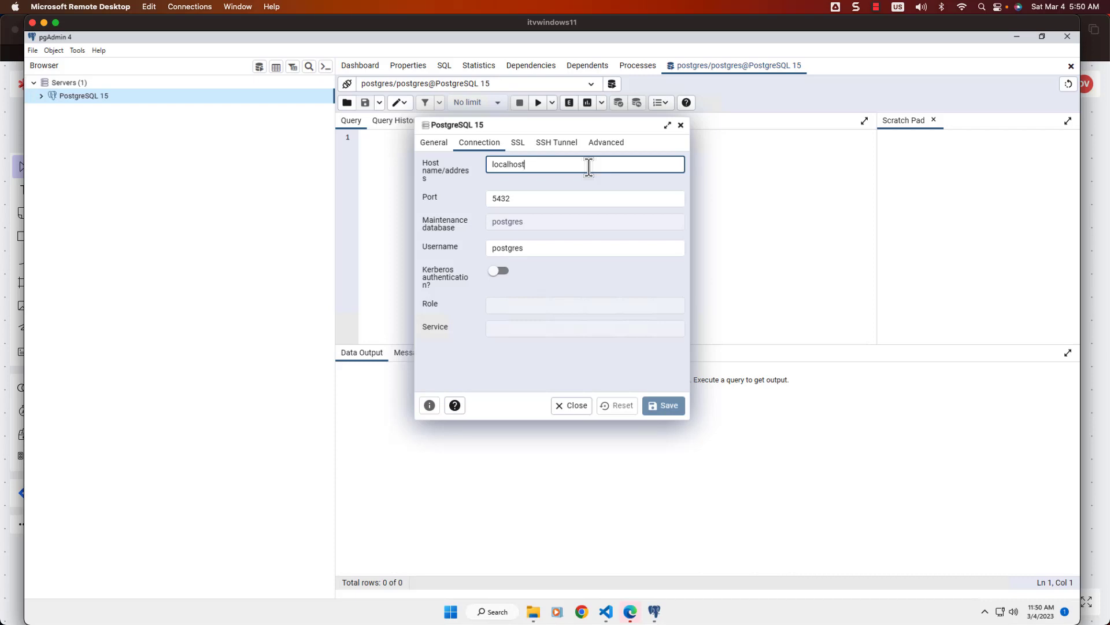
double_click(534, 249)
click(545, 221)
double_click(545, 222)
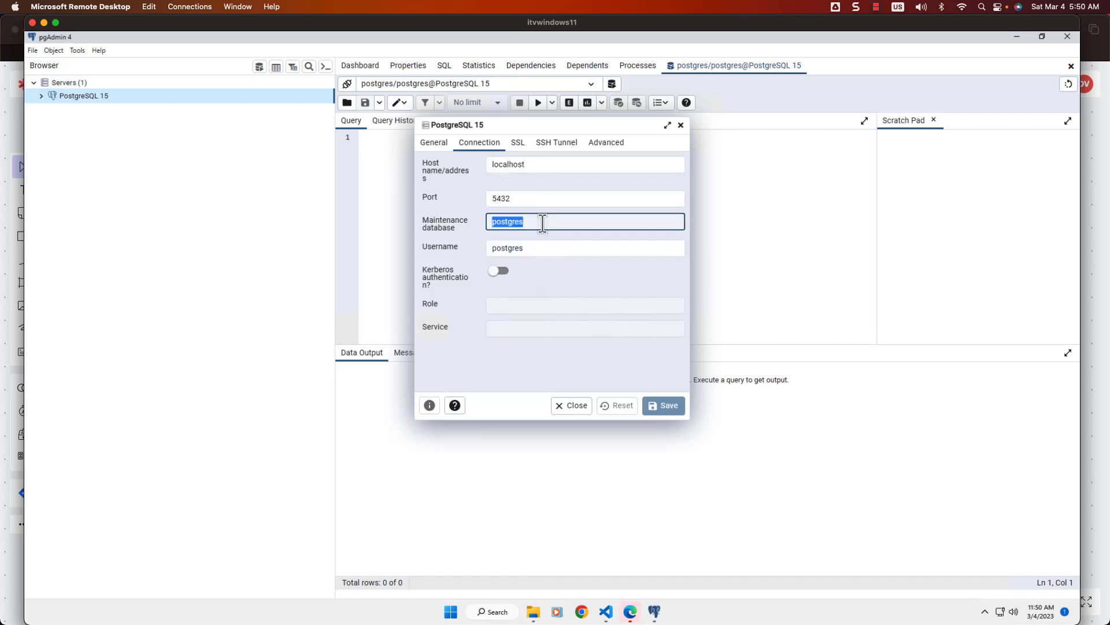
click(540, 248)
double_click(539, 249)
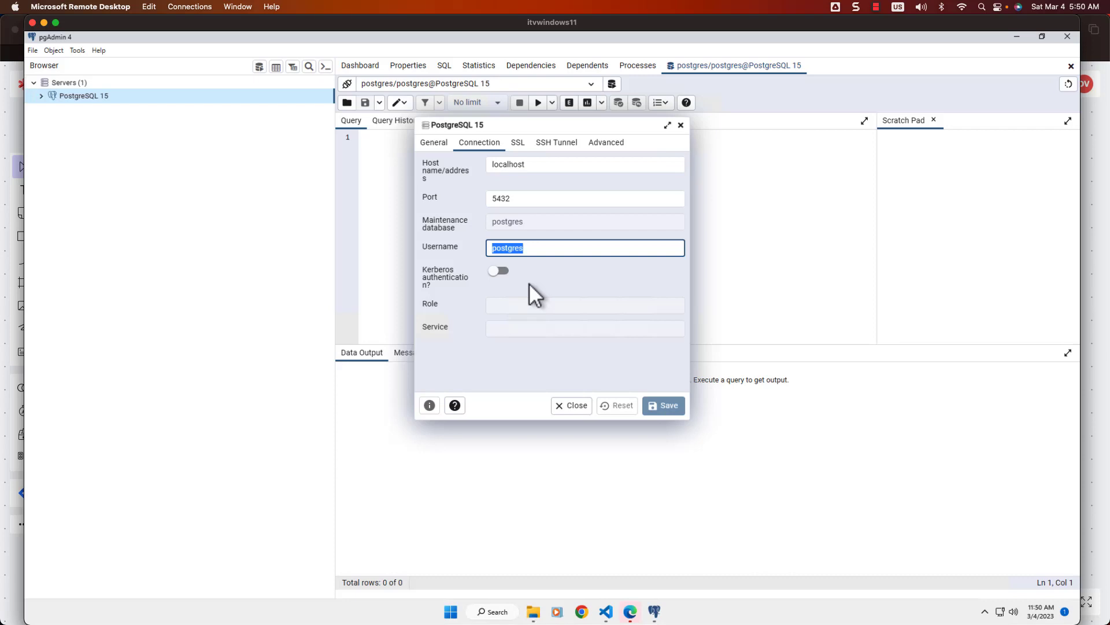
click(575, 406)
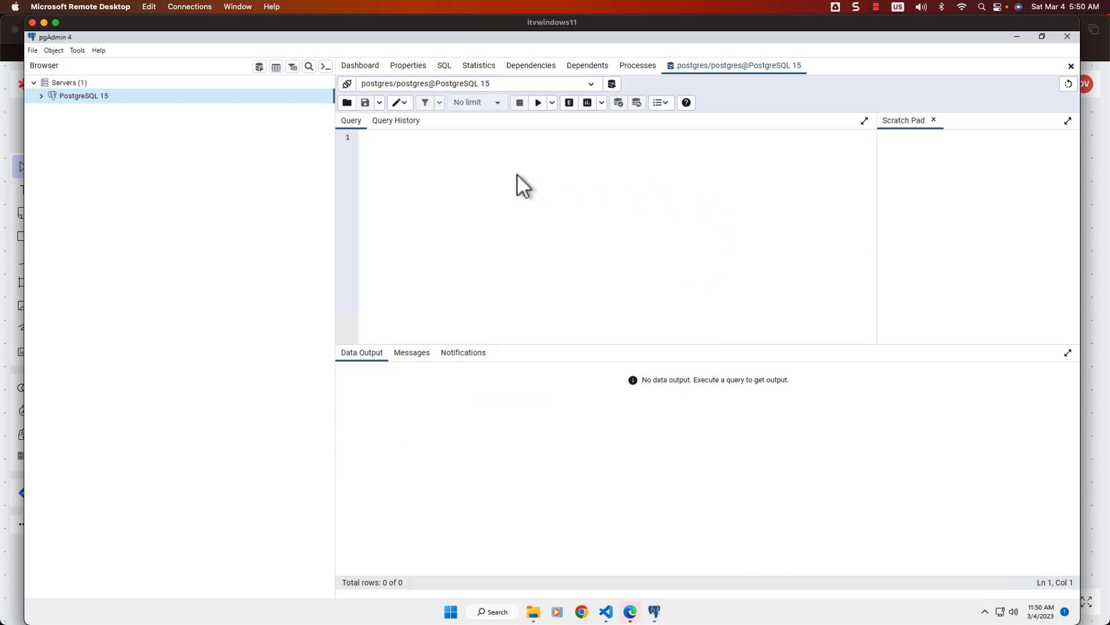
Step: Expand PostgreSQL 15, the postgres database and Schemas, opening then collapsing the public schema
click(41, 97)
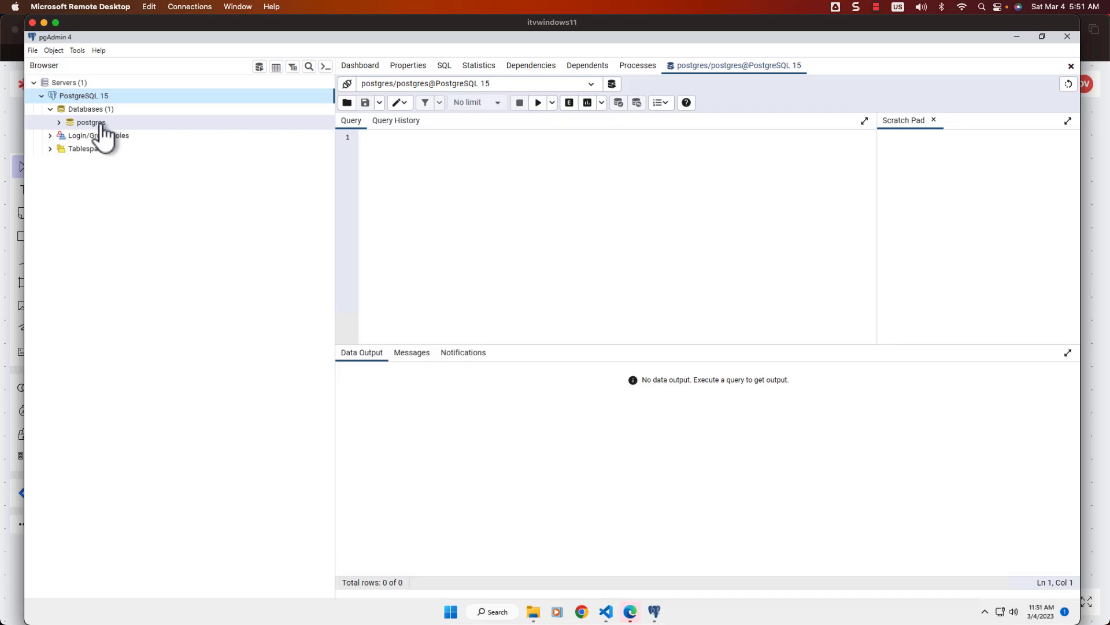
click(59, 122)
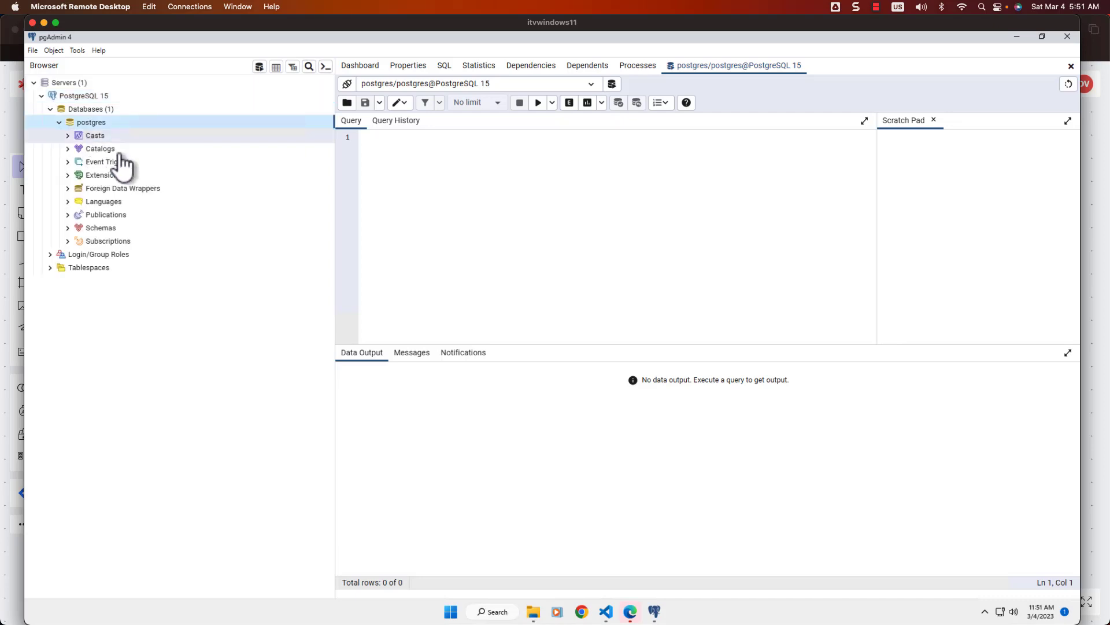
click(119, 232)
click(128, 241)
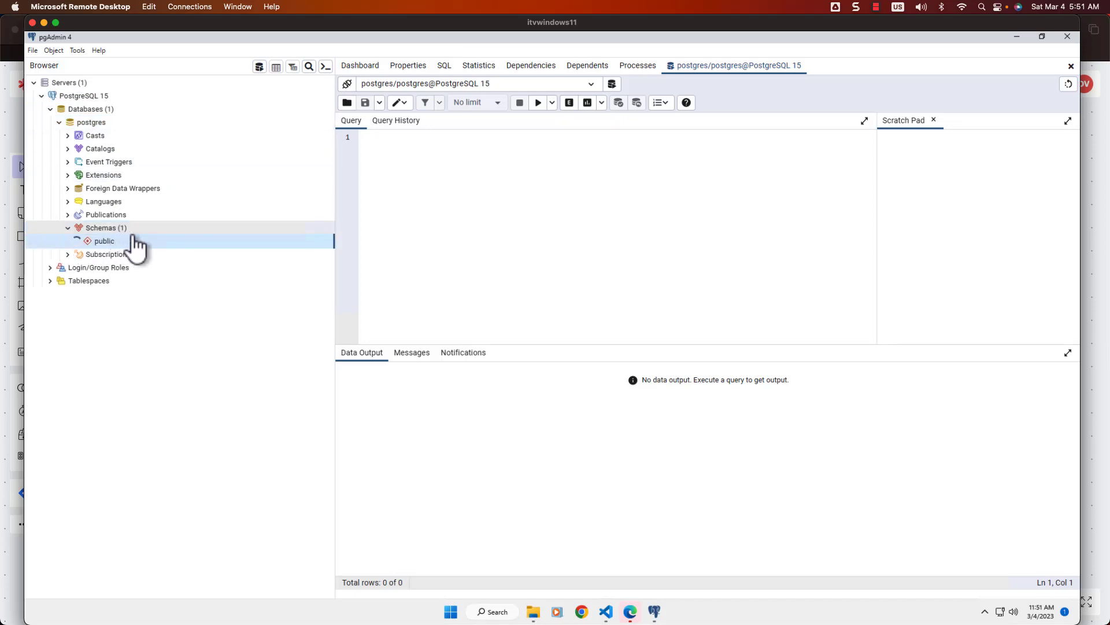
click(77, 241)
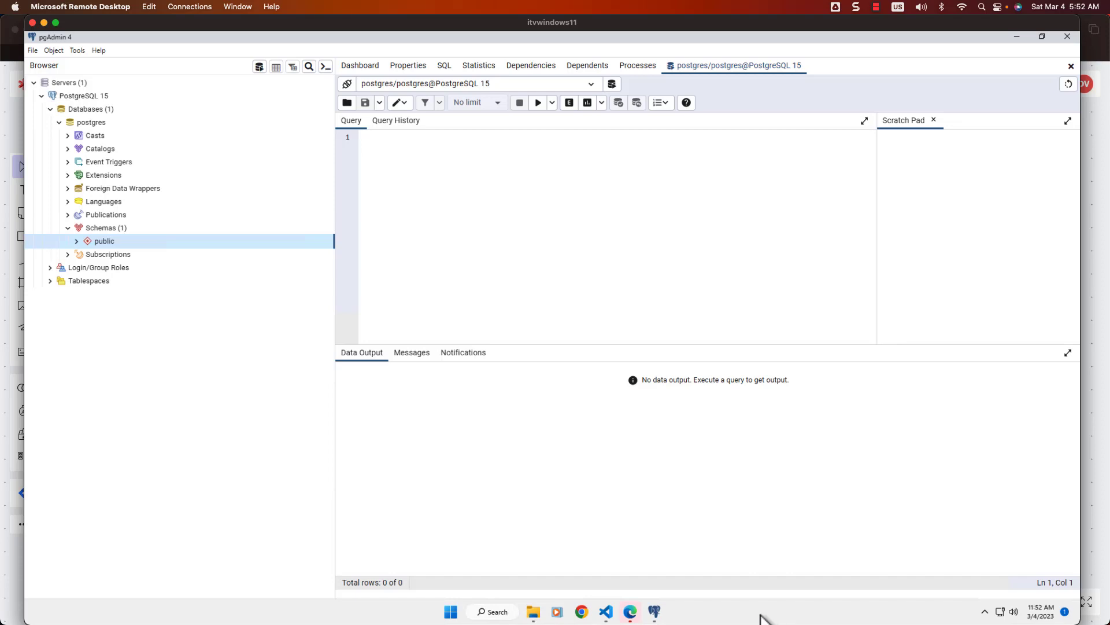
Step: Search Windows for 'task manager', fixing the typo, so Task Manager is the best match
click(496, 615)
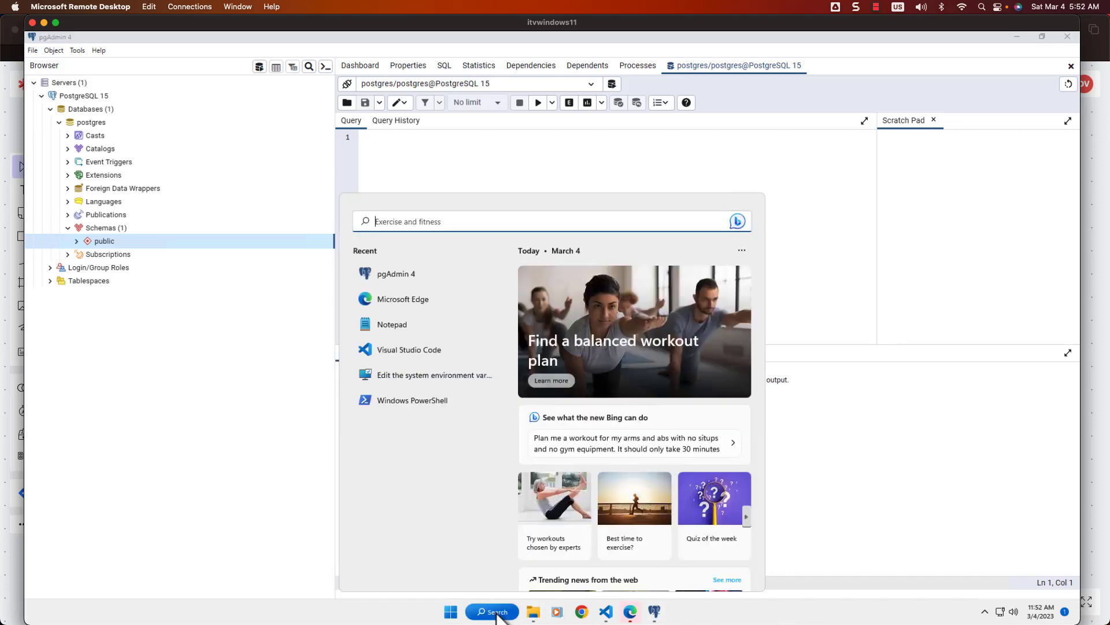
text(task mange)
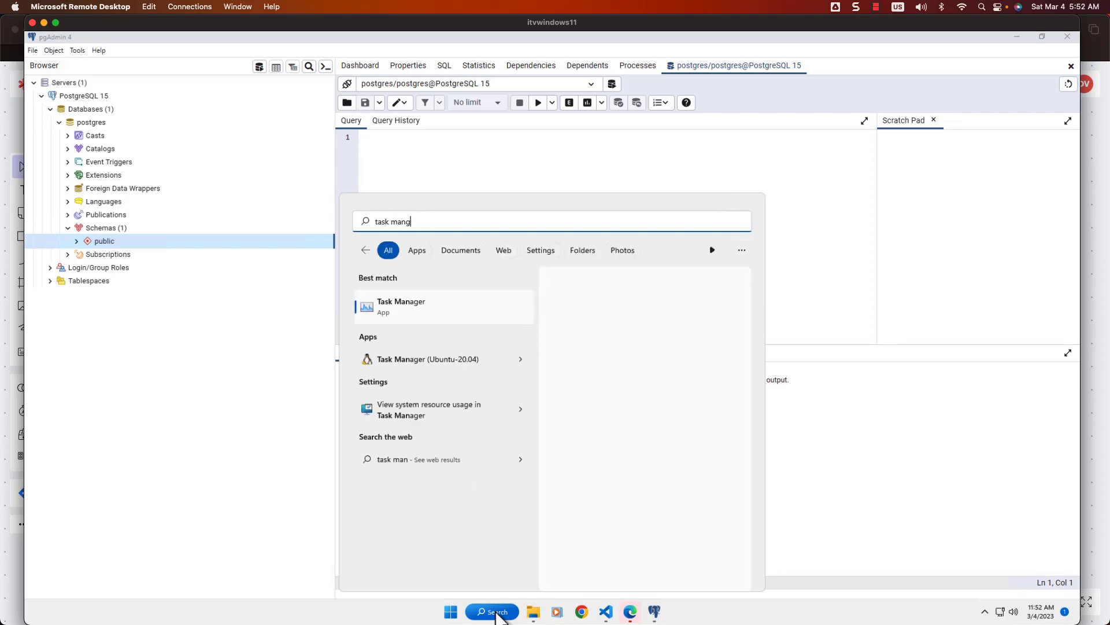
key(BackSpace)
key(BackSpace)
text(ager)
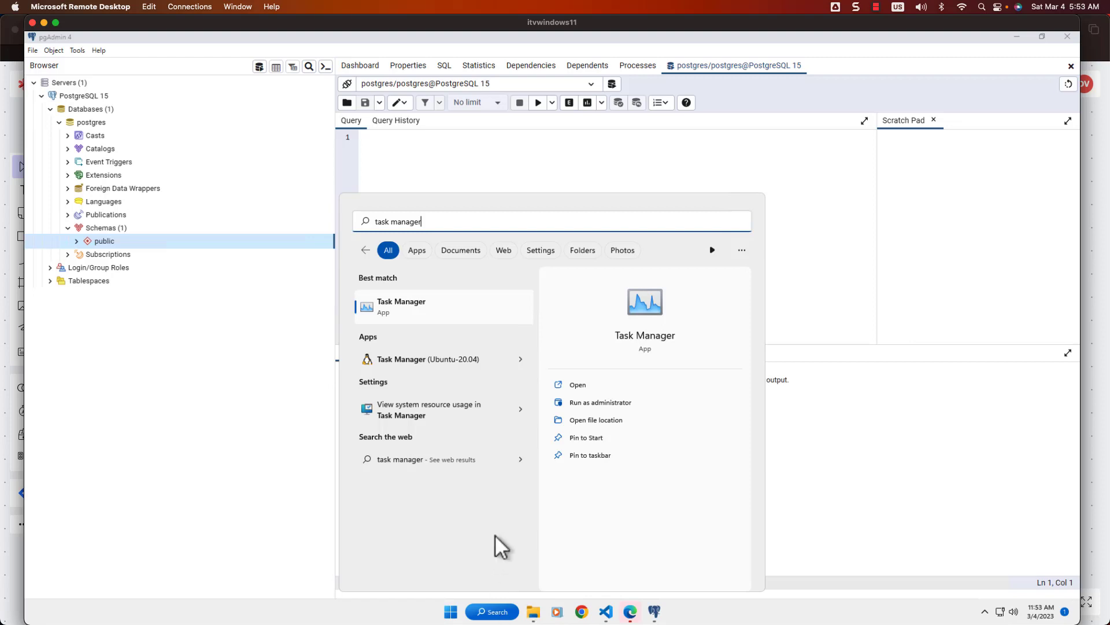
Step: Launch Task Manager from the search results
click(422, 306)
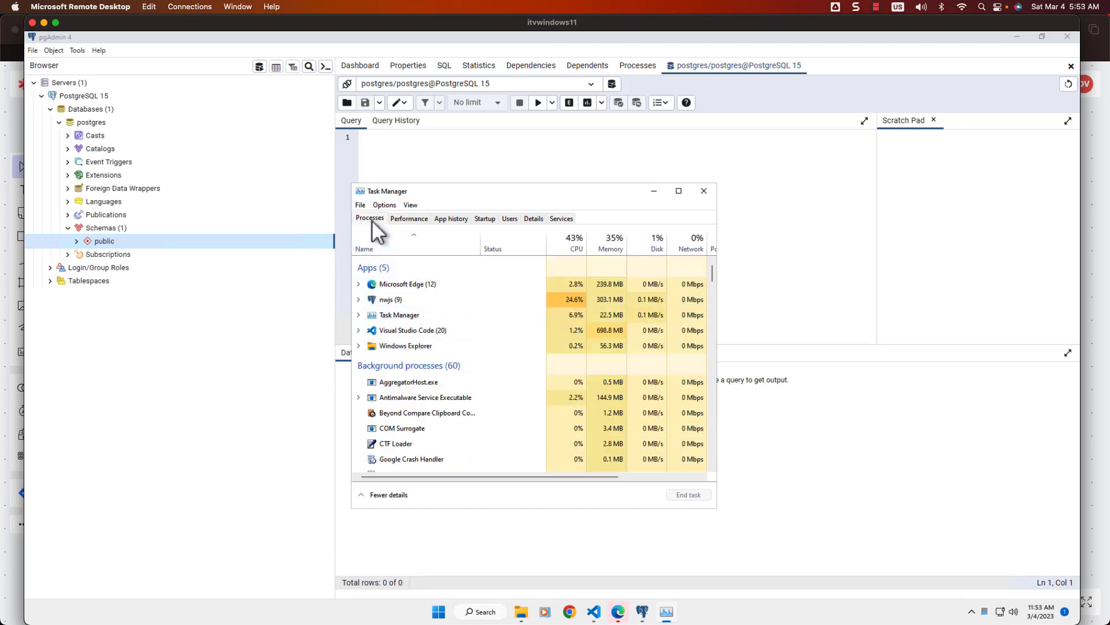
scroll(417, 397, down, 2)
scroll(417, 398, down, 2)
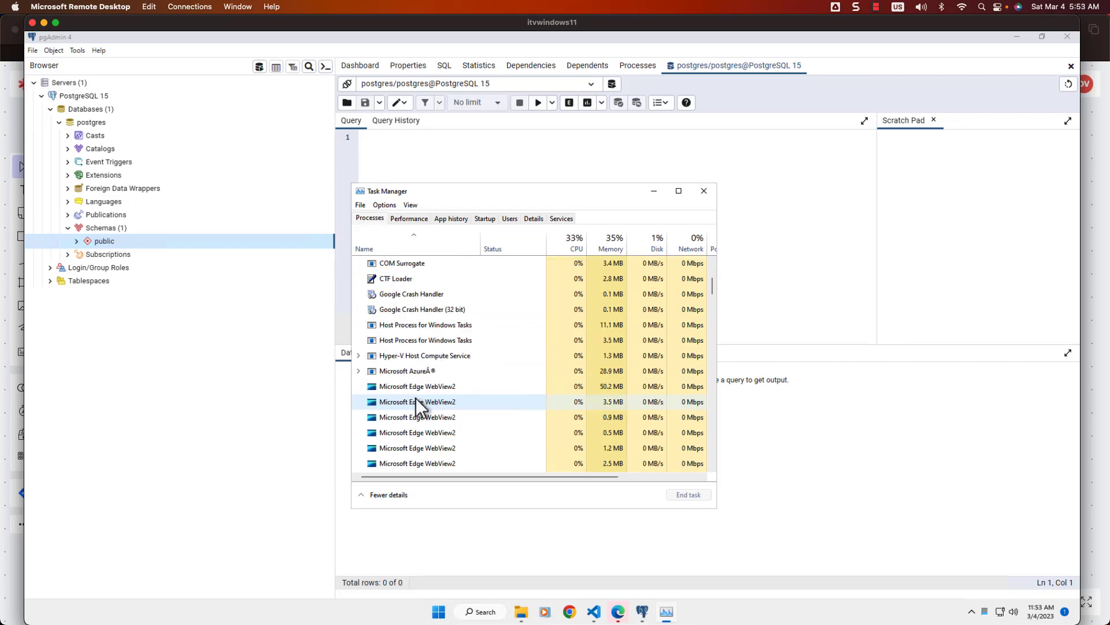
scroll(416, 403, up, 4)
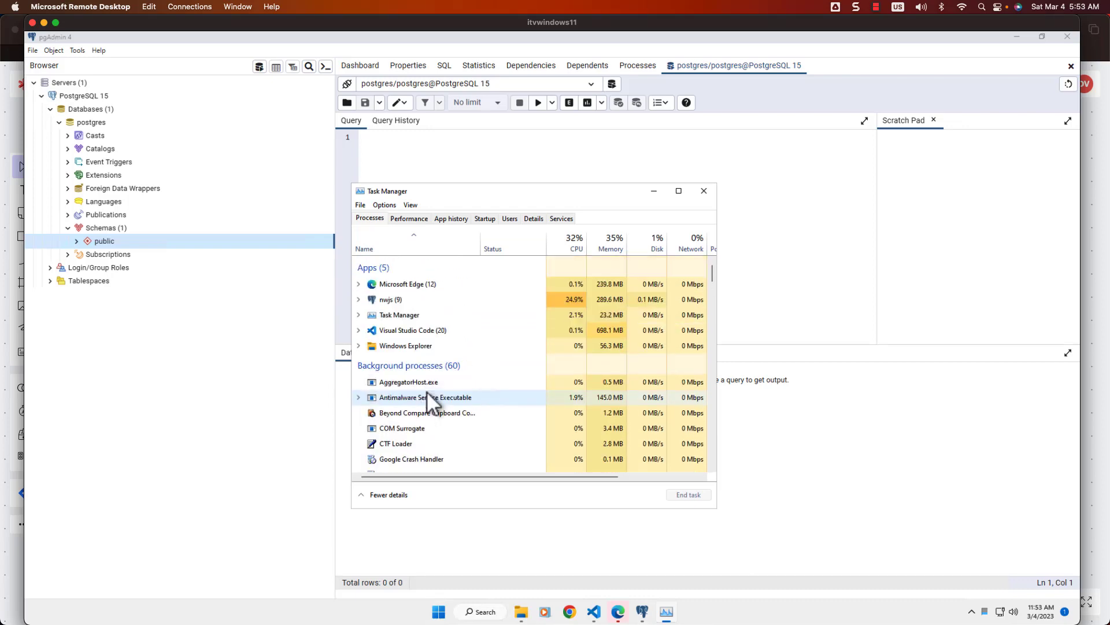
Step: On the Services tab, restart the postgresql-x64-15 service
click(562, 217)
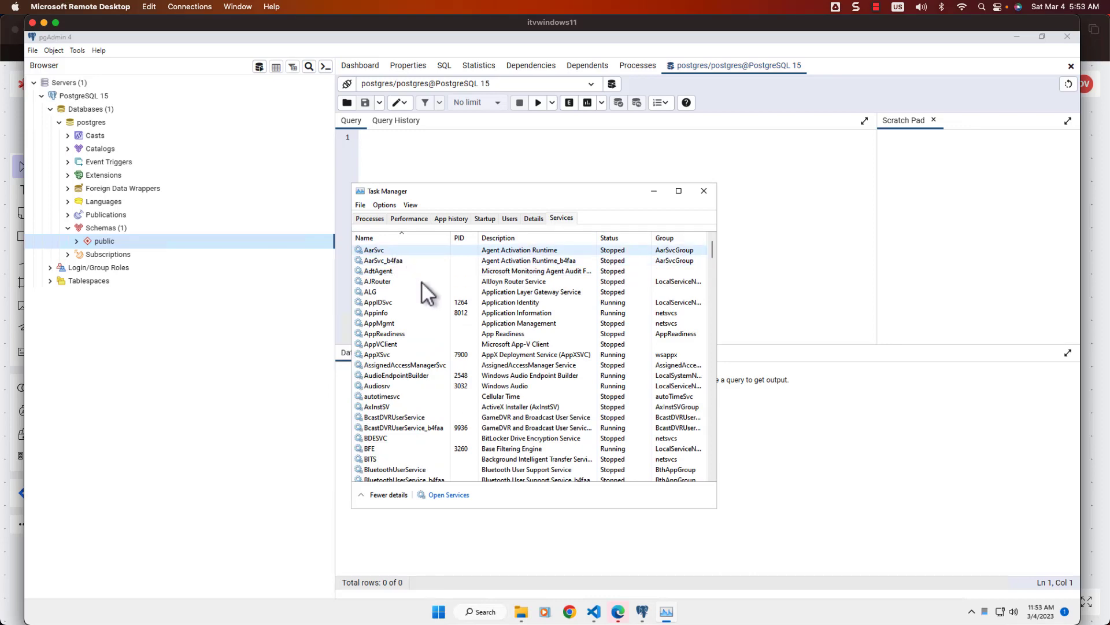
scroll(377, 269, down, 2)
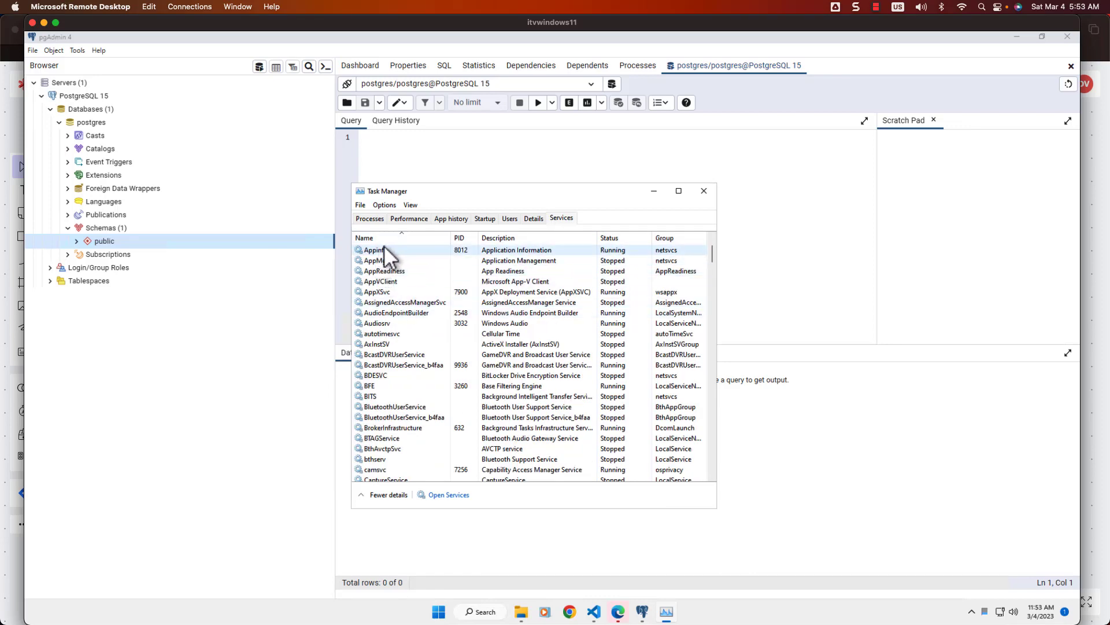
scroll(393, 241, up, 2)
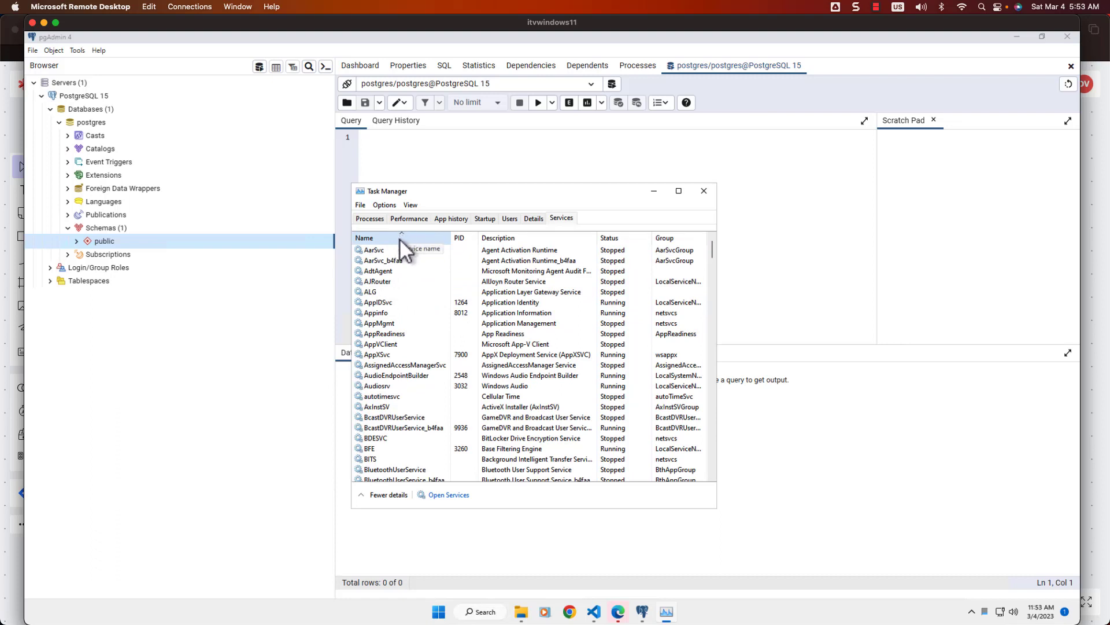
scroll(396, 296, down, 14)
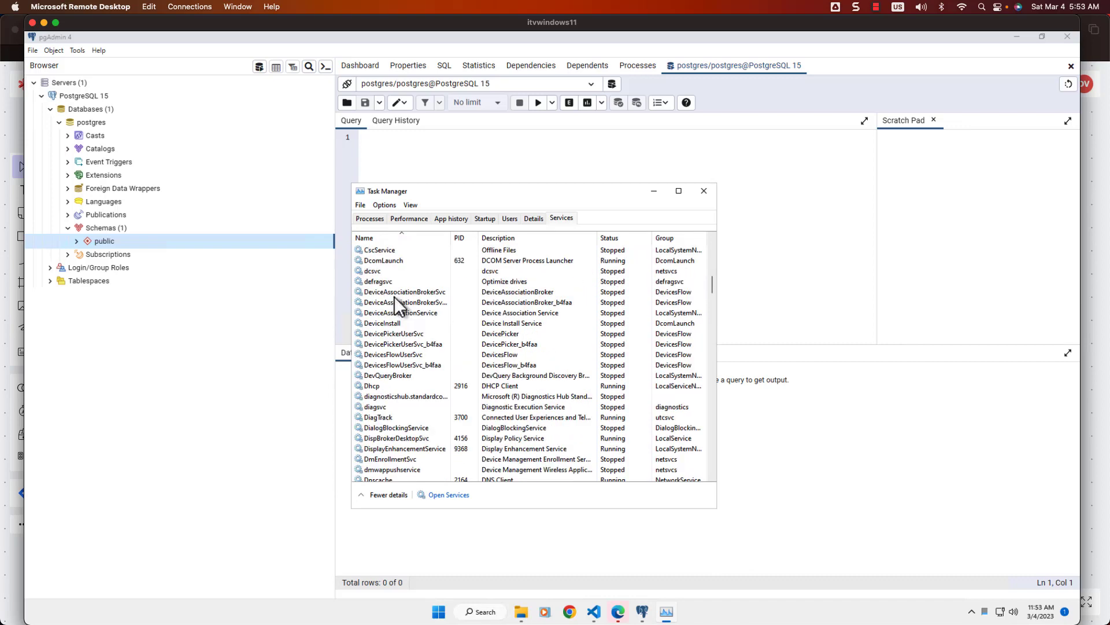
scroll(394, 296, down, 20)
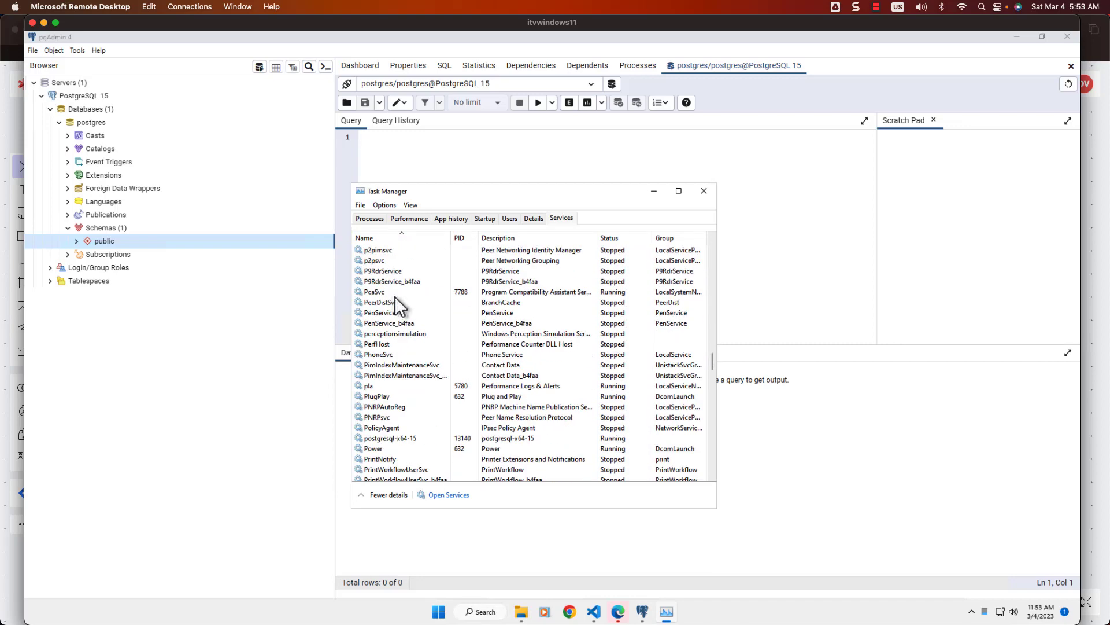
scroll(395, 309, up, 1)
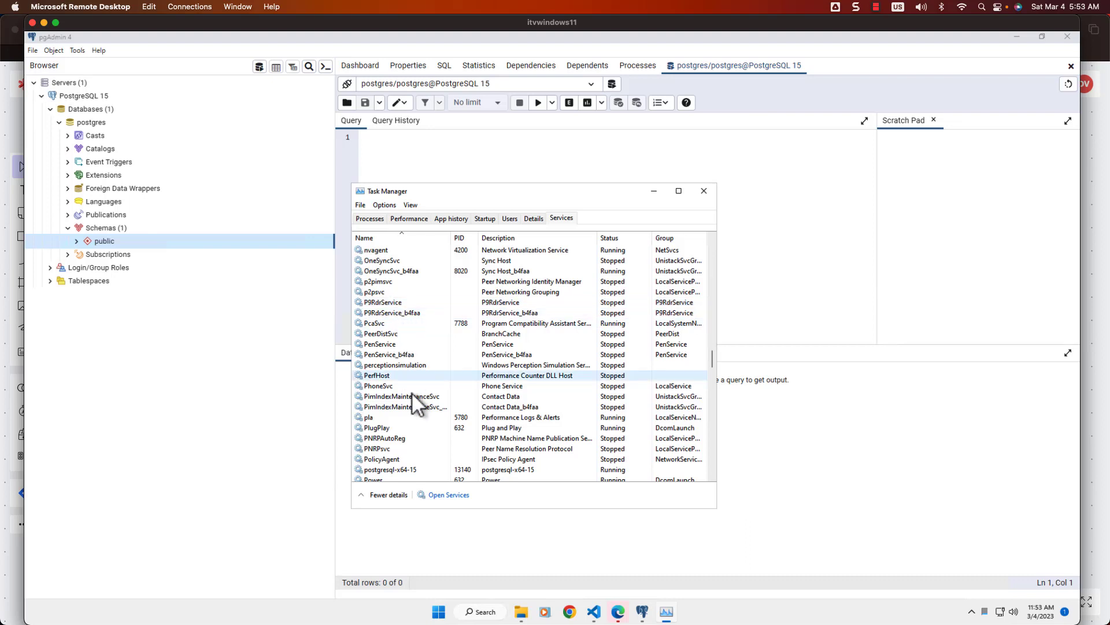
click(405, 470)
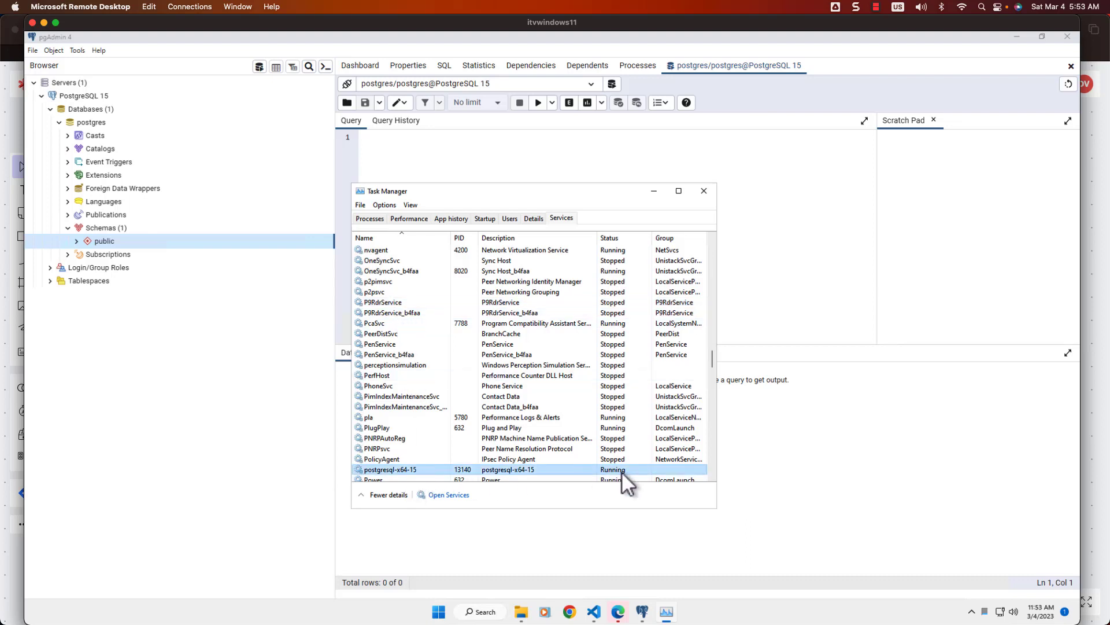
right_click(405, 469)
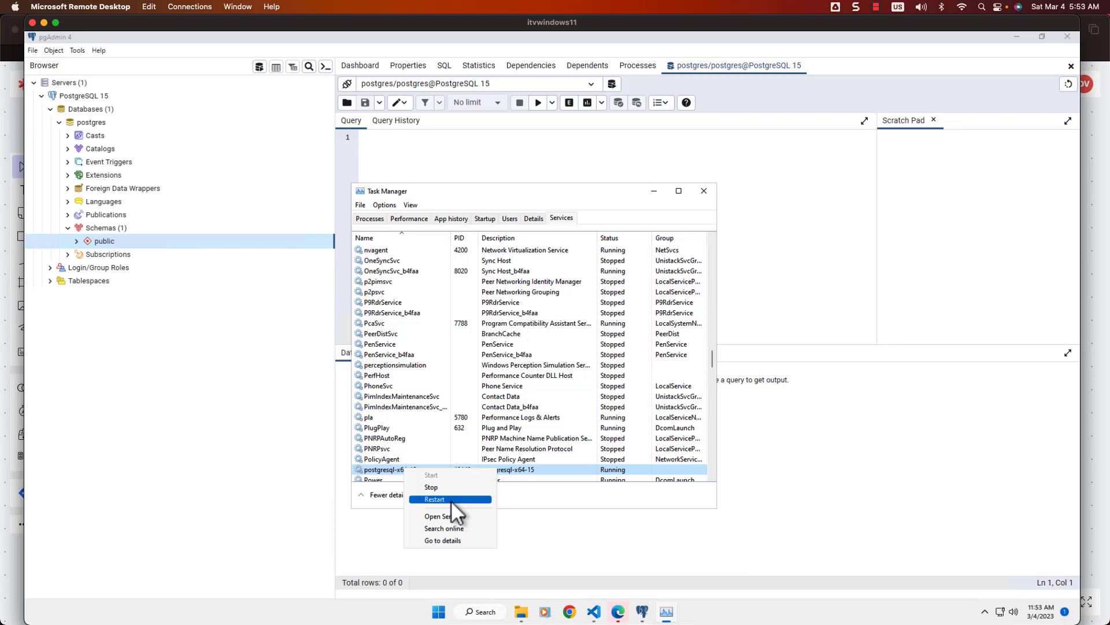
click(489, 498)
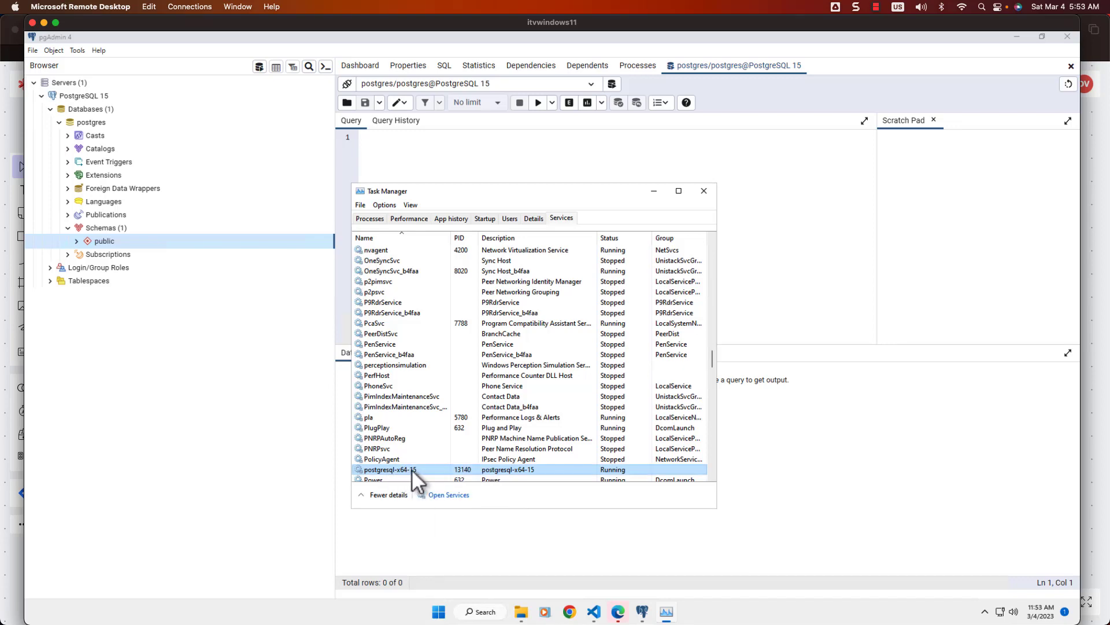